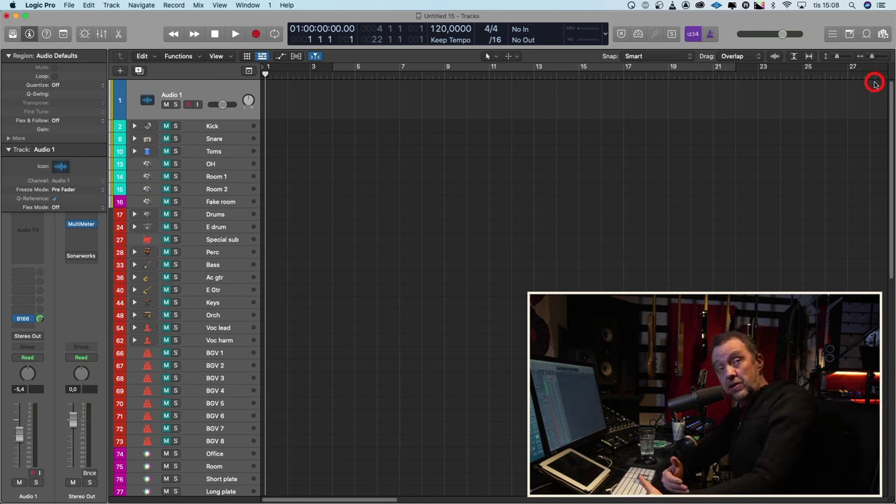
In the All Files browser, go to G-DRIVE USB-C > Vlog > Vlogs > 2021 > 006 Stock plugin template > Logic
{"action": "left_click", "coordinate": [882, 35]}
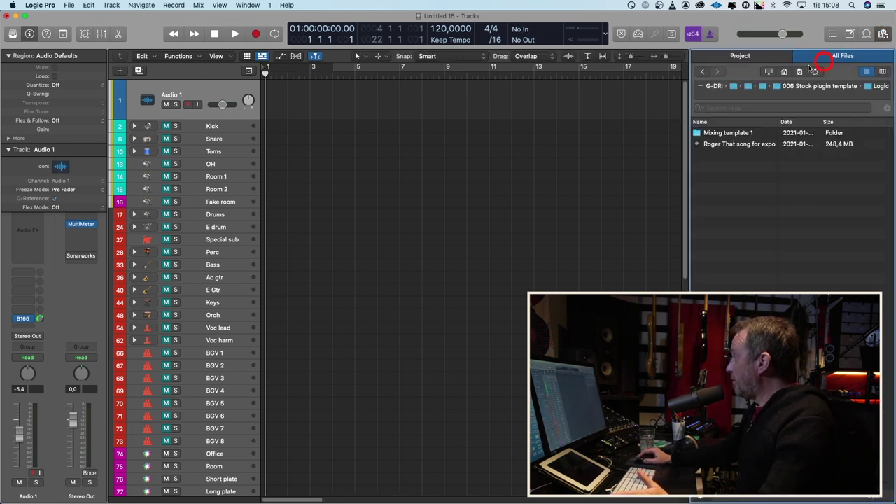
{"action": "left_click", "coordinate": [769, 71]}
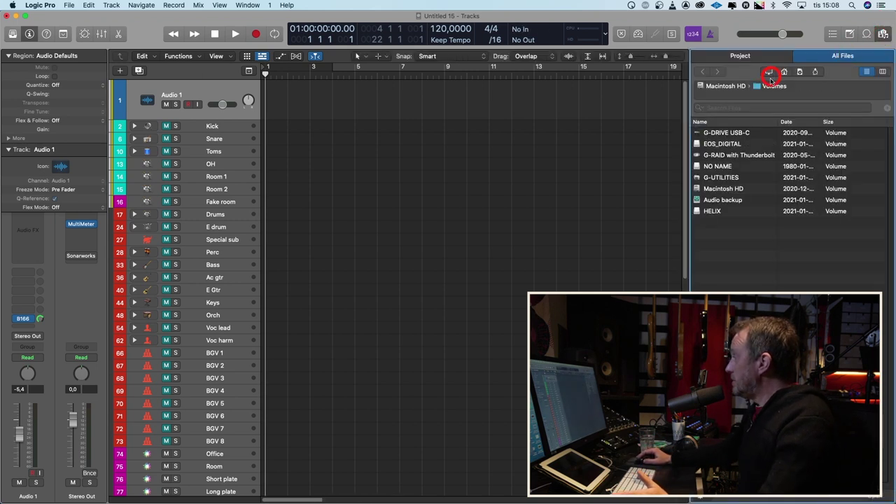
{"action": "double_click", "coordinate": [737, 136]}
{"action": "double_click", "coordinate": [732, 189]}
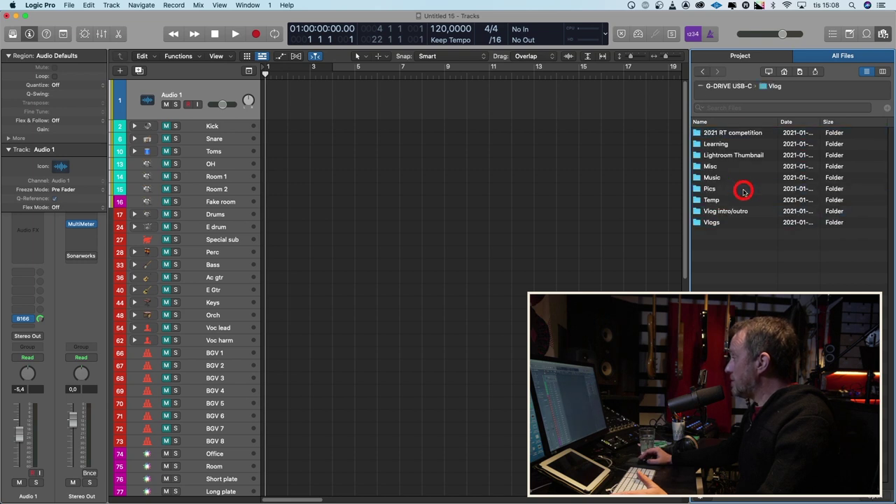
{"action": "double_click", "coordinate": [735, 220]}
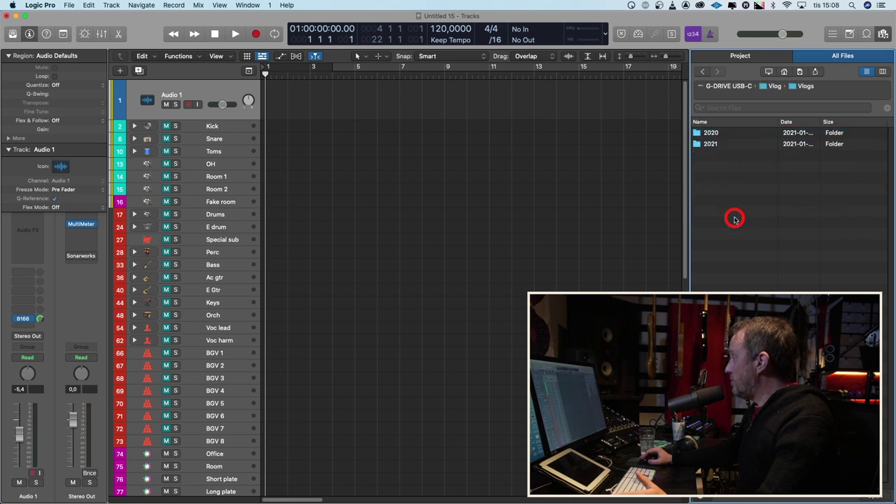
{"action": "double_click", "coordinate": [753, 144]}
{"action": "double_click", "coordinate": [753, 201]}
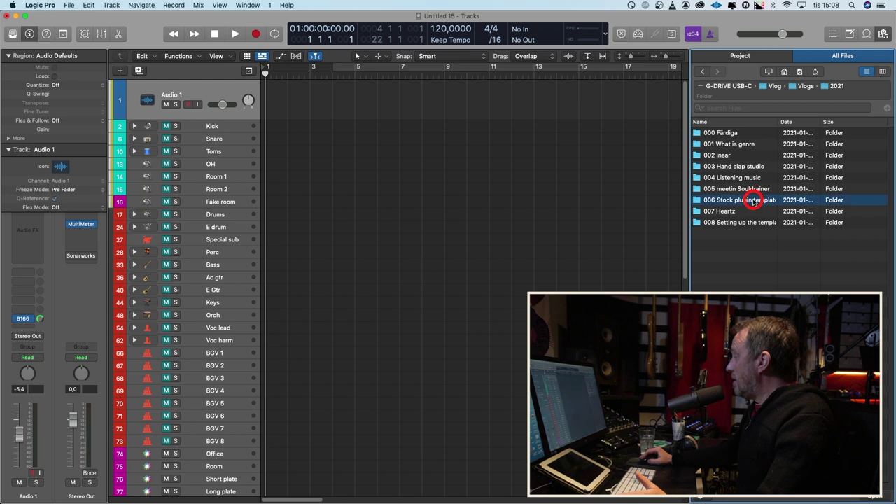
{"action": "double_click", "coordinate": [746, 145]}
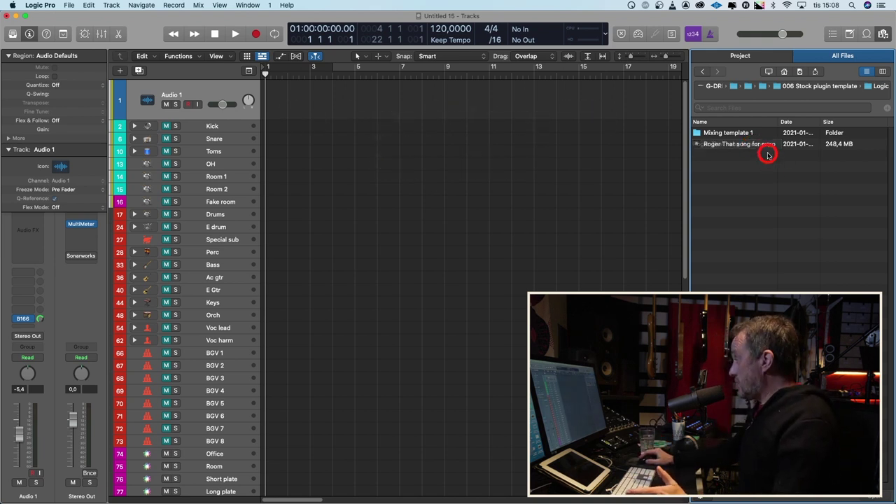
Open the Roger That song project and select its tracks from Kick in through ooh 3
{"action": "left_click", "coordinate": [759, 145]}
{"action": "double_click", "coordinate": [759, 145]}
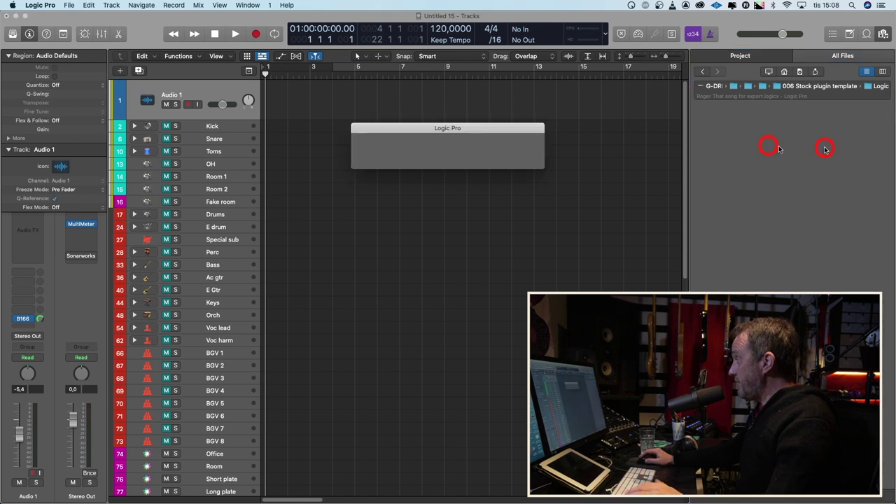
{"action": "left_click", "coordinate": [769, 145]}
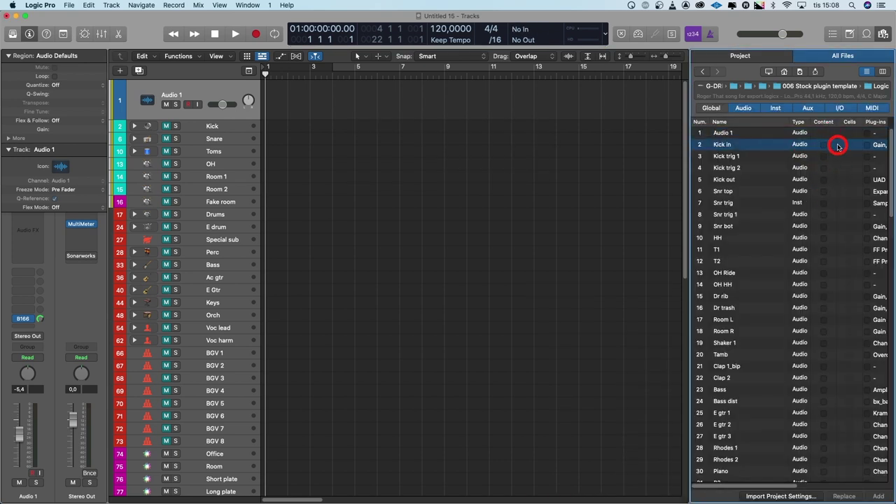
{"action": "scroll", "coordinate": [800, 179], "scroll_direction": "down", "scroll_amount": 5}
{"action": "scroll", "coordinate": [802, 291], "scroll_direction": "down", "scroll_amount": 5}
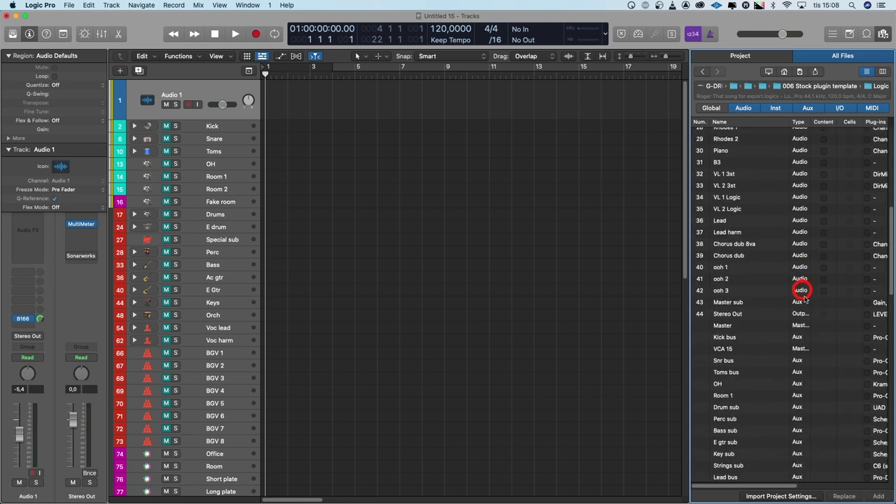
{"action": "left_click", "coordinate": [769, 292], "text": "shift"}
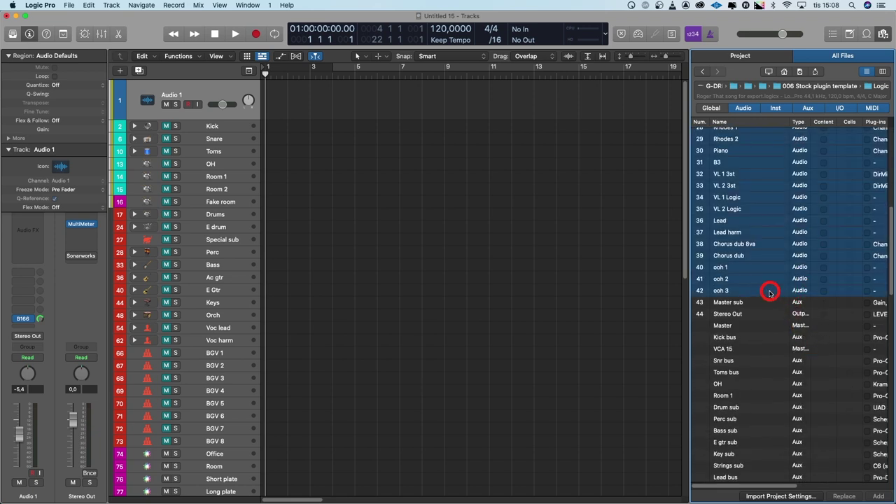
Import the selected tracks with their regions, accepting the tempo but not the markers
{"action": "left_click", "coordinate": [824, 290]}
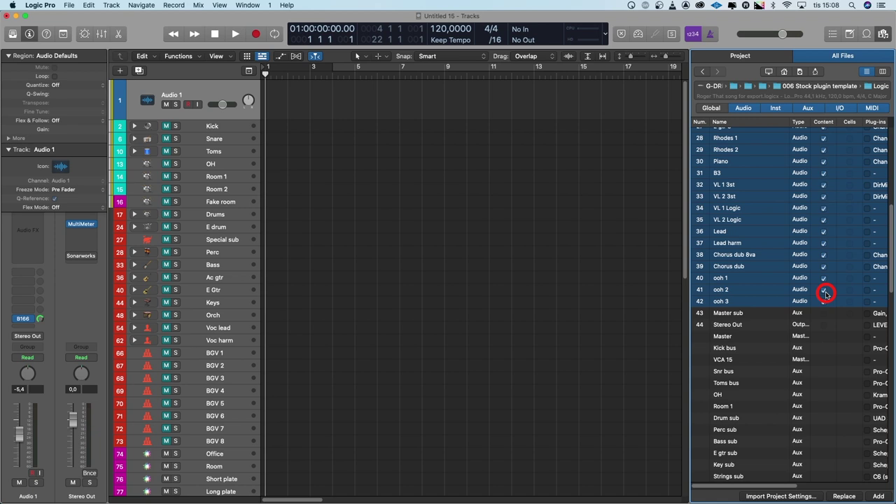
{"action": "left_click", "coordinate": [881, 496]}
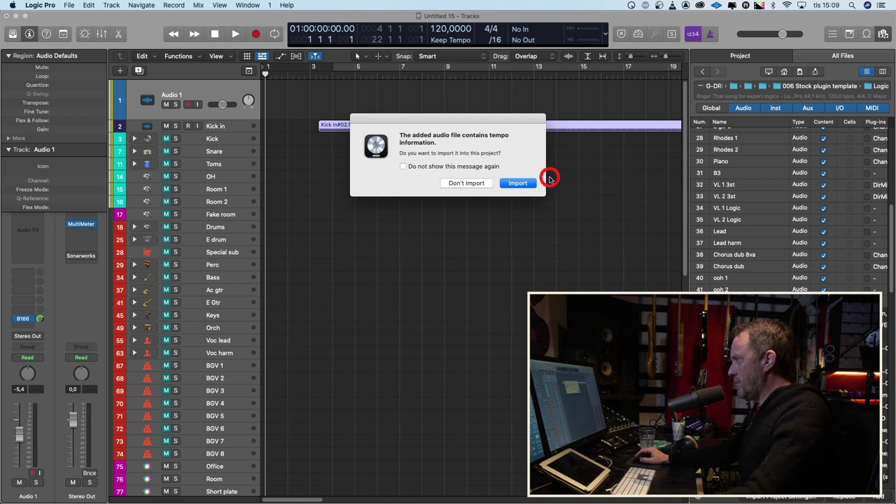
{"action": "left_click", "coordinate": [532, 184]}
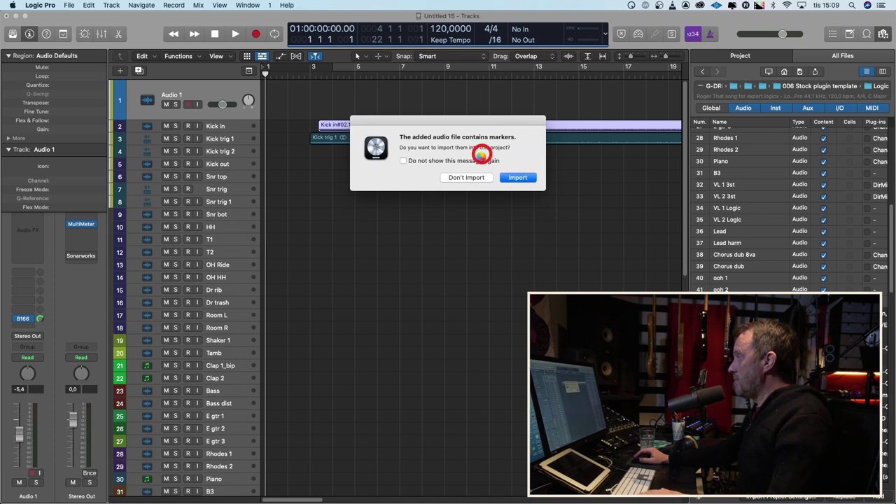
{"action": "left_click", "coordinate": [477, 179]}
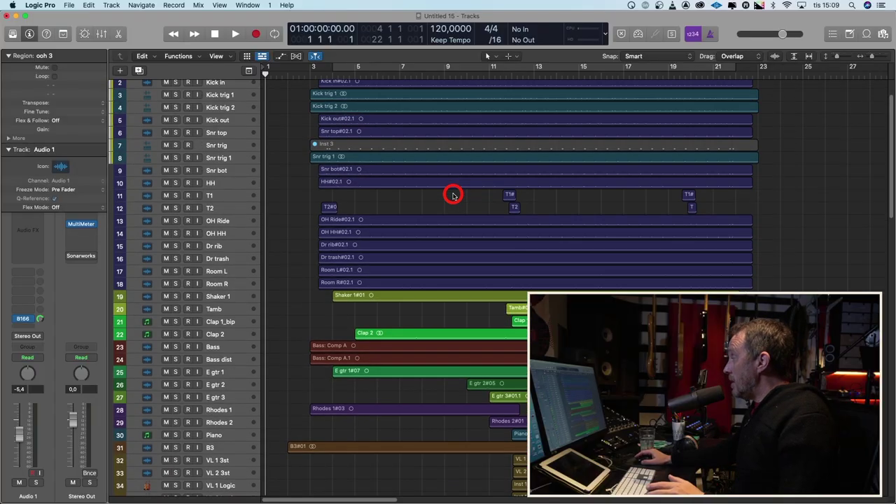
{"action": "scroll", "coordinate": [344, 189], "scroll_direction": "down", "scroll_amount": 3}
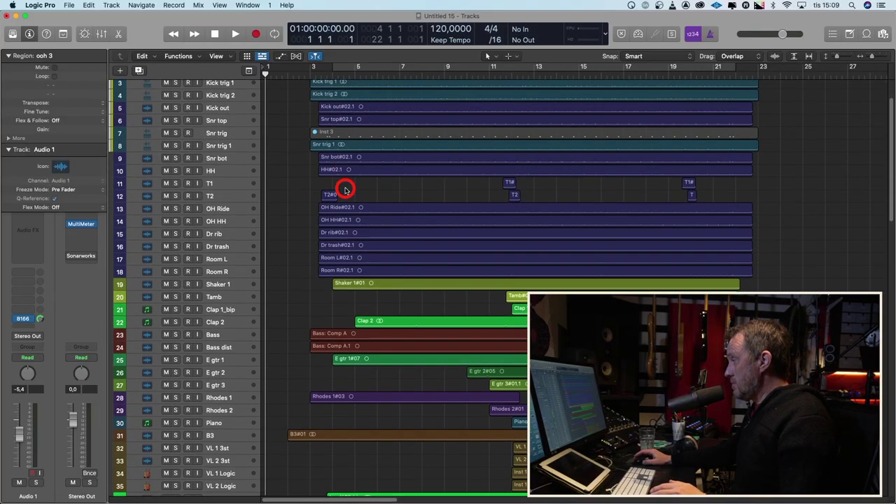
{"action": "scroll", "coordinate": [311, 234], "scroll_direction": "down", "scroll_amount": 5}
{"action": "scroll", "coordinate": [312, 234], "scroll_direction": "down", "scroll_amount": 2}
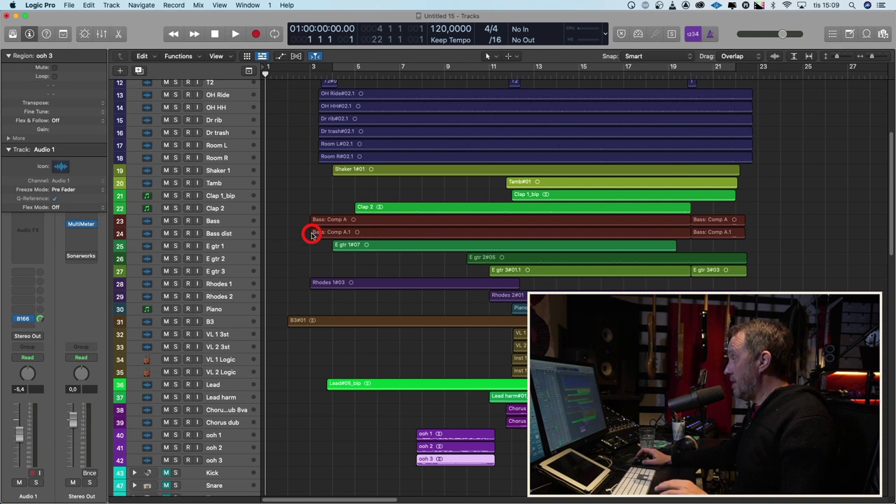
{"action": "scroll", "coordinate": [311, 234], "scroll_direction": "up", "scroll_amount": 4}
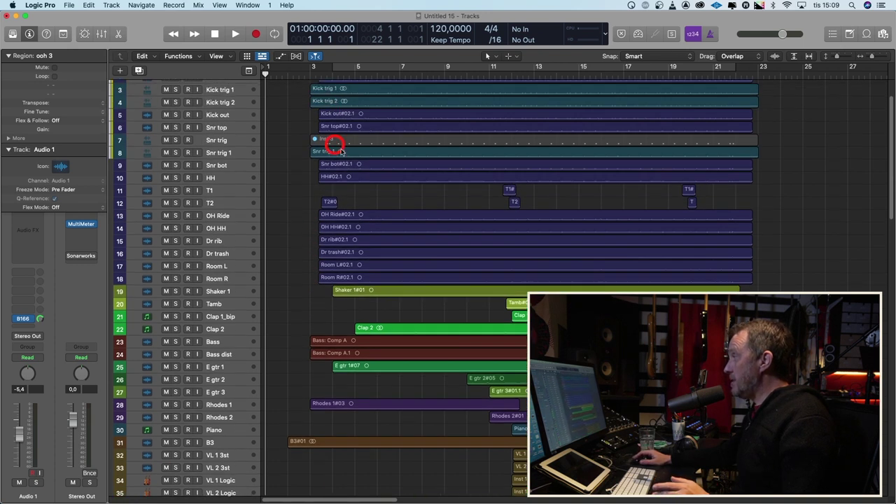
{"action": "scroll", "coordinate": [371, 170], "scroll_direction": "up", "scroll_amount": 1}
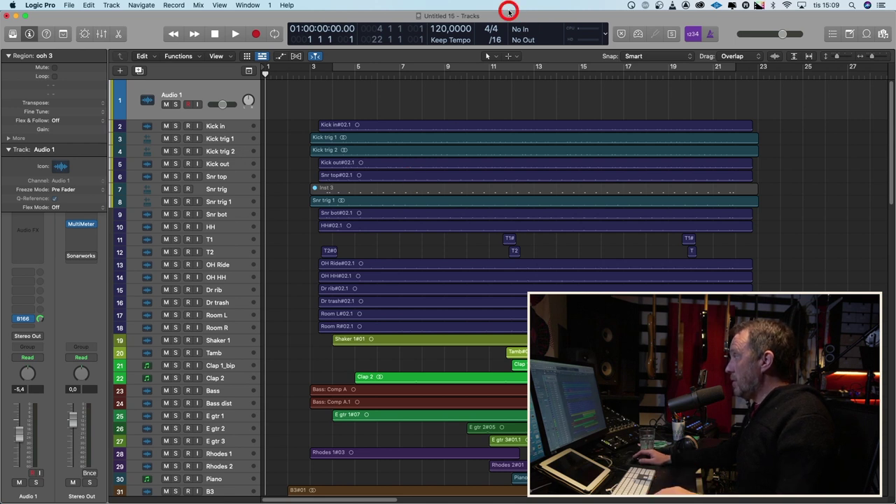
Colour the mixer strips Audio 1 through Snr bot dark blue
{"action": "left_click_drag", "start_coordinate": [508, 15], "coordinate": [508, 108]}
{"action": "left_click", "coordinate": [453, 11]}
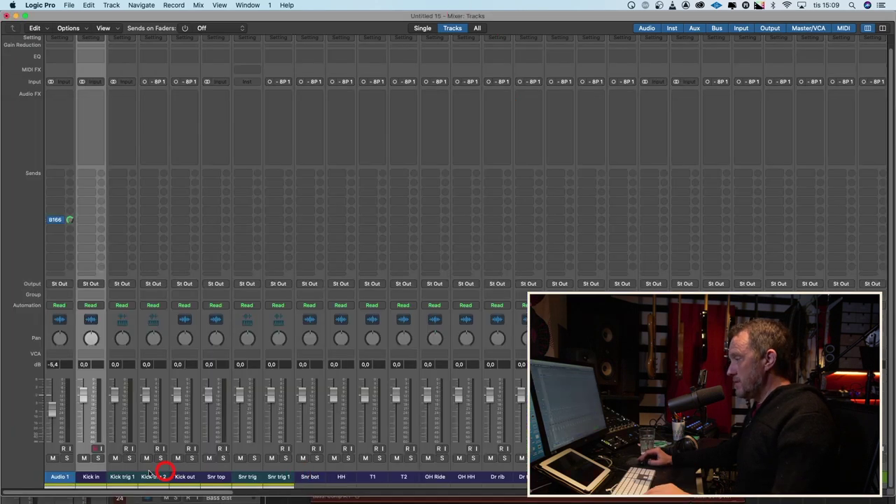
{"action": "left_click", "coordinate": [312, 476], "text": "shift"}
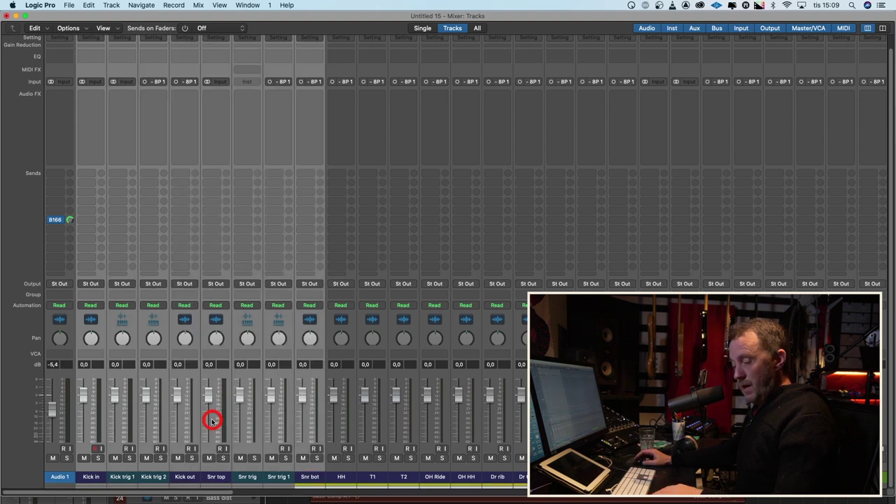
{"action": "key", "text": "alt+c"}
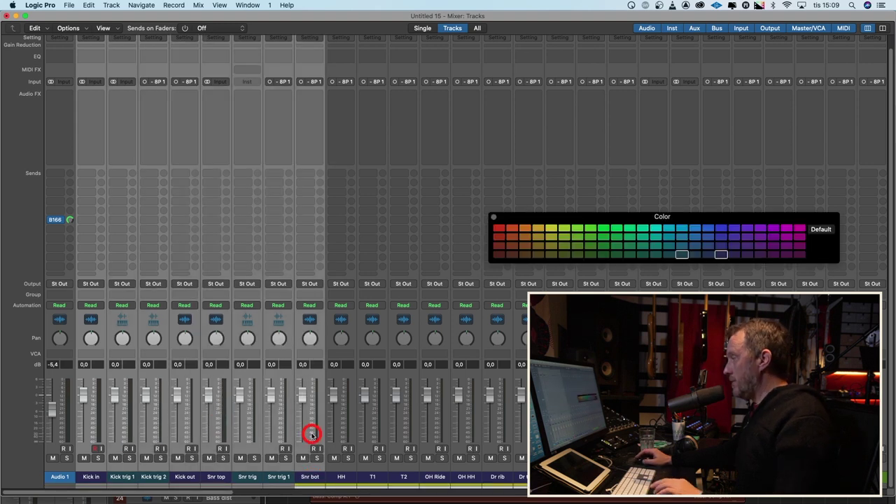
{"action": "left_click", "coordinate": [724, 254]}
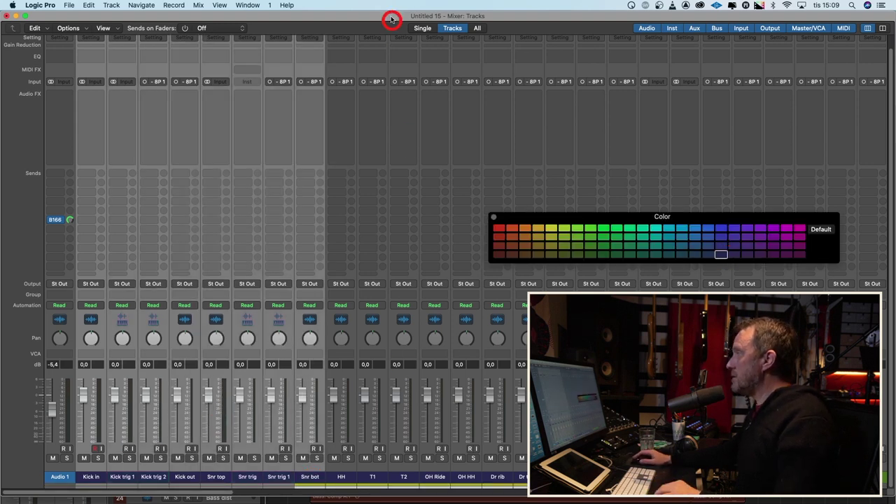
Select all regions and apply Color Regions by Track Color, then deselect them
{"action": "left_click_drag", "start_coordinate": [391, 19], "coordinate": [455, 57]}
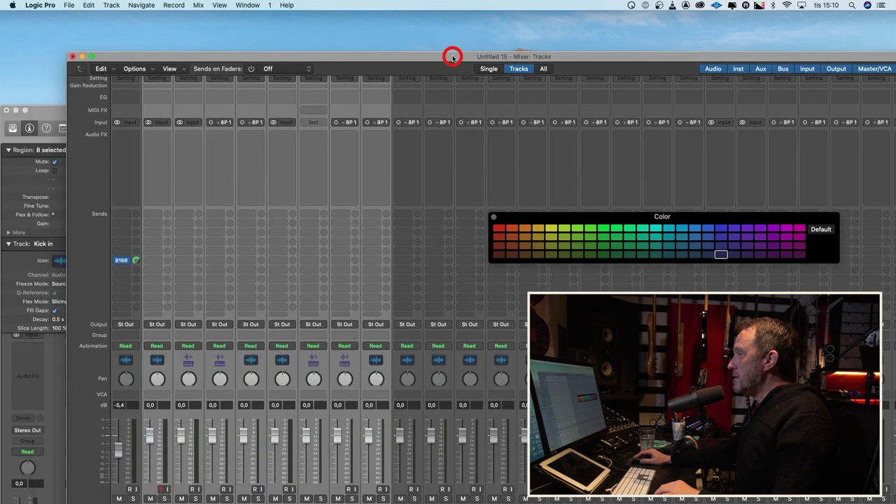
{"action": "left_click", "coordinate": [21, 195]}
{"action": "double_click", "coordinate": [171, 117]}
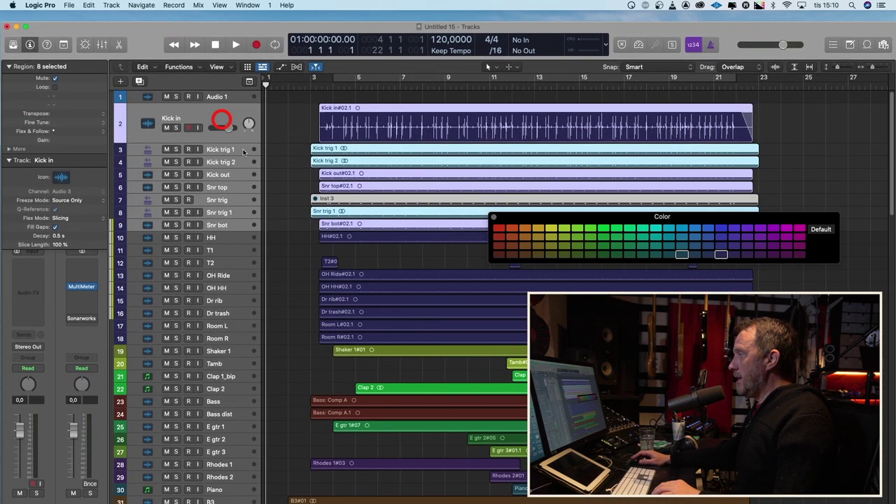
{"action": "left_click", "coordinate": [291, 236]}
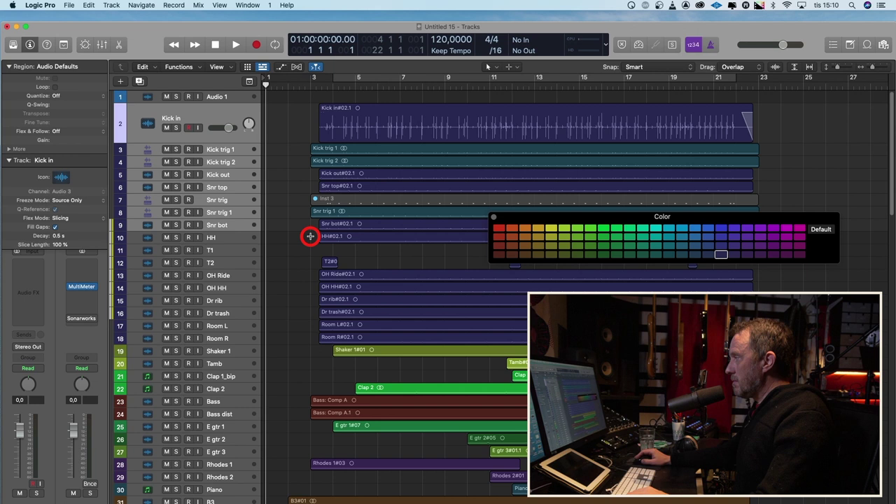
{"action": "key", "text": "super+a"}
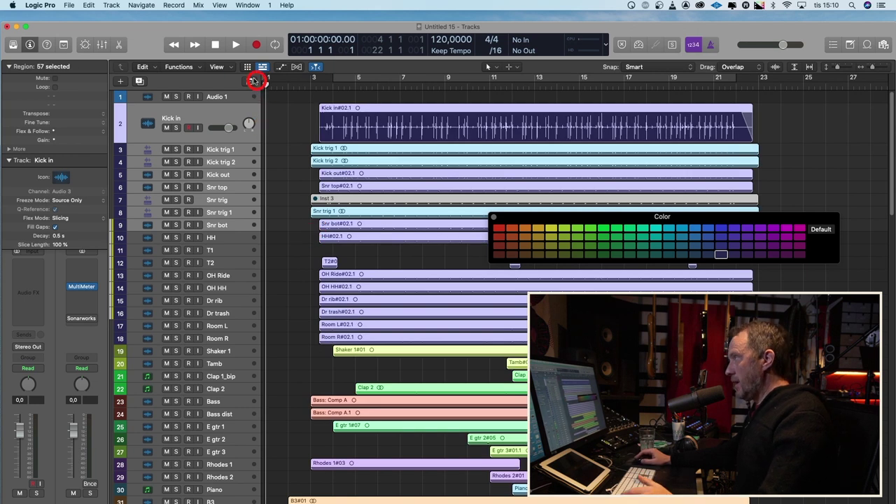
{"action": "left_click", "coordinate": [195, 67]}
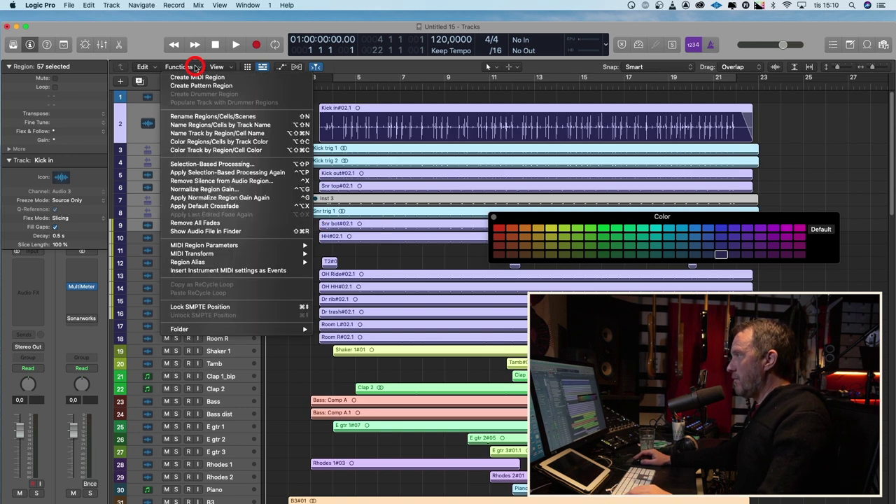
{"action": "left_click", "coordinate": [199, 138]}
{"action": "key", "text": "shift+super+a"}
{"action": "left_click_drag", "start_coordinate": [624, 26], "coordinate": [625, 14]}
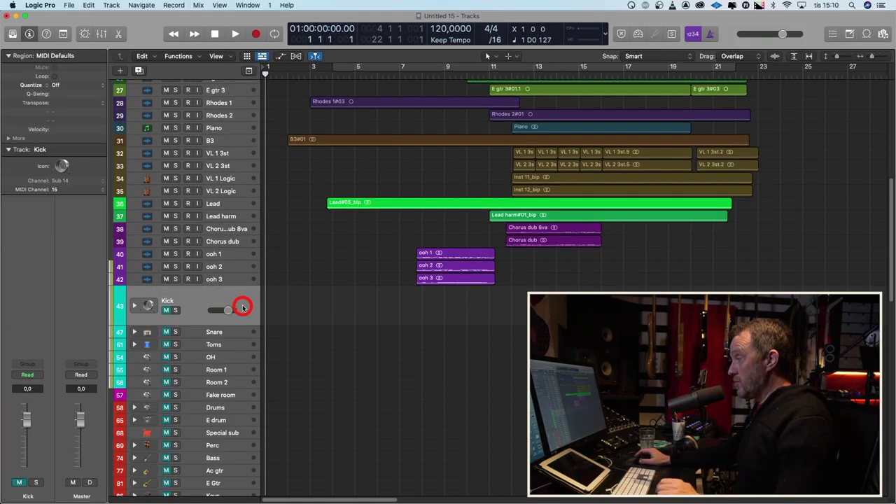
Move the Kick, Snare and Toms stacks and the OH and Room 1 tracks under their source mics, then select Room 2
{"action": "scroll", "coordinate": [242, 306], "scroll_direction": "down", "scroll_amount": 3}
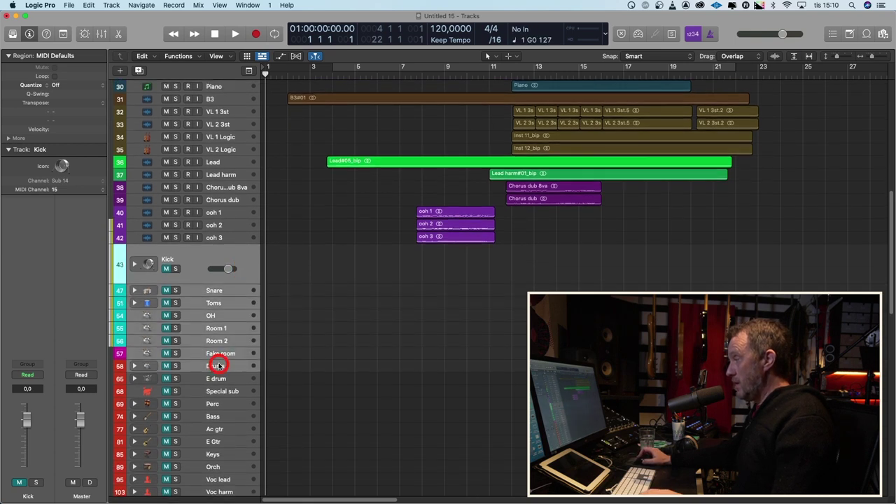
{"action": "scroll", "coordinate": [214, 362], "scroll_direction": "up", "scroll_amount": 8}
{"action": "left_click_drag", "start_coordinate": [207, 359], "coordinate": [207, 208]}
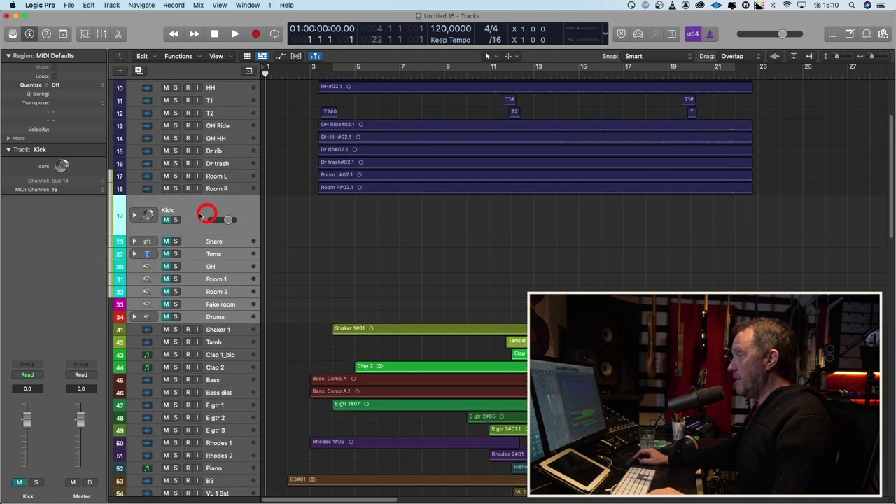
{"action": "scroll", "coordinate": [200, 210], "scroll_direction": "up", "scroll_amount": 2}
{"action": "scroll", "coordinate": [204, 206], "scroll_direction": "up", "scroll_amount": 2}
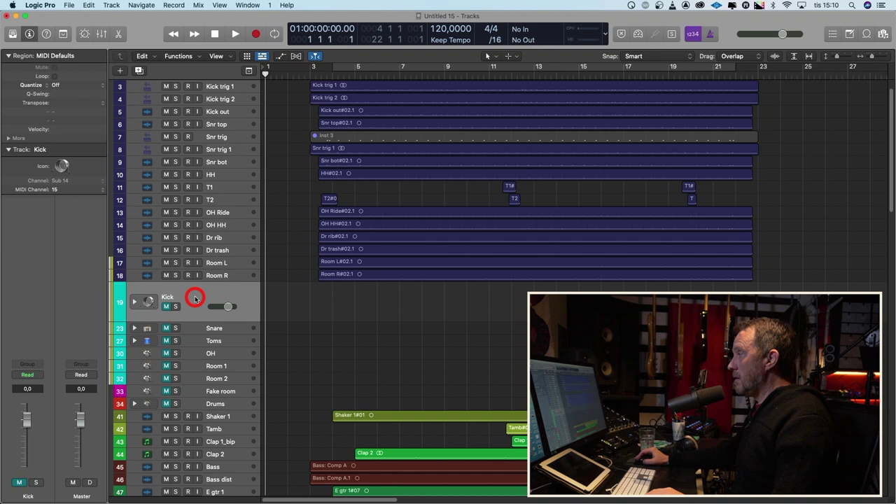
{"action": "left_click_drag", "start_coordinate": [196, 298], "coordinate": [200, 165]}
{"action": "left_click_drag", "start_coordinate": [196, 333], "coordinate": [203, 189]}
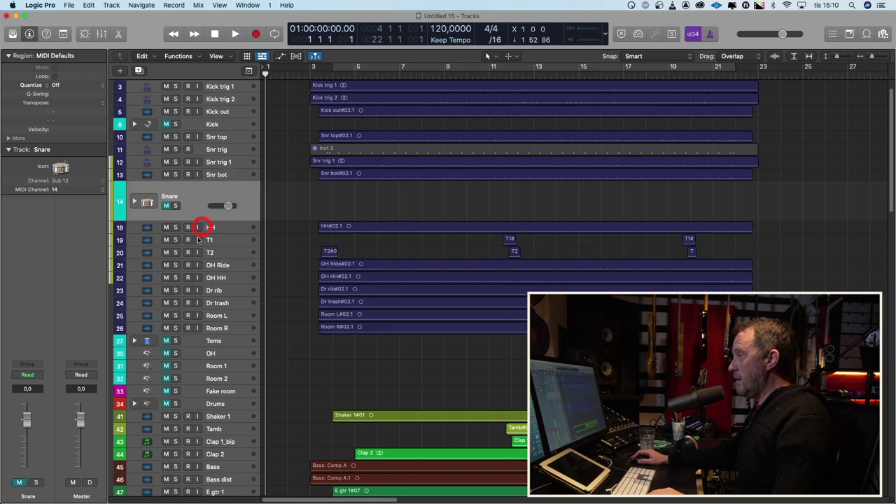
{"action": "left_click_drag", "start_coordinate": [189, 343], "coordinate": [196, 235]}
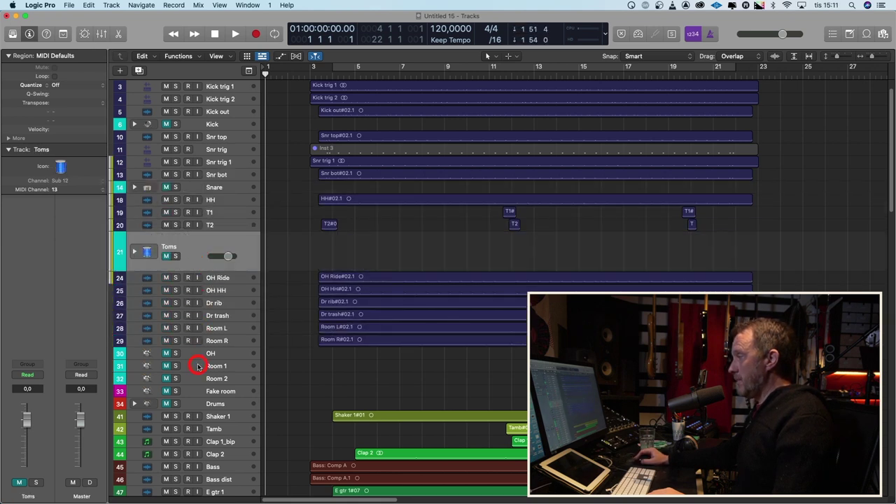
{"action": "left_click_drag", "start_coordinate": [194, 357], "coordinate": [202, 302]}
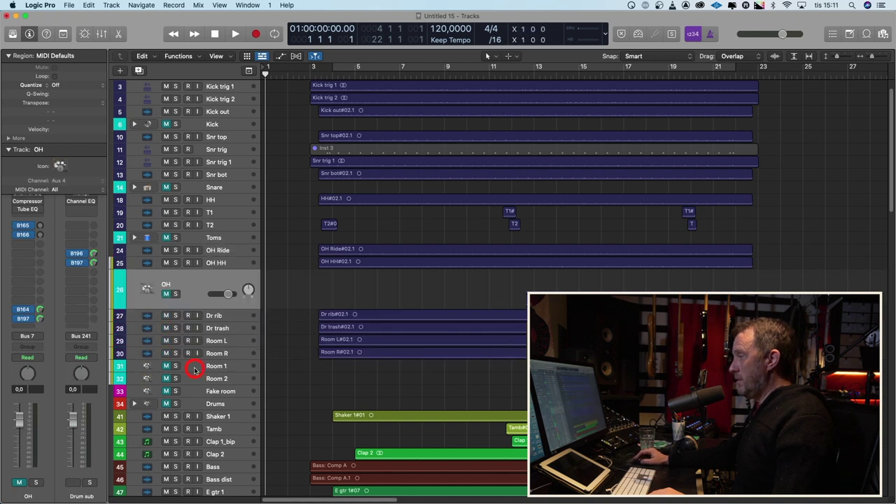
{"action": "left_click_drag", "start_coordinate": [194, 368], "coordinate": [199, 356]}
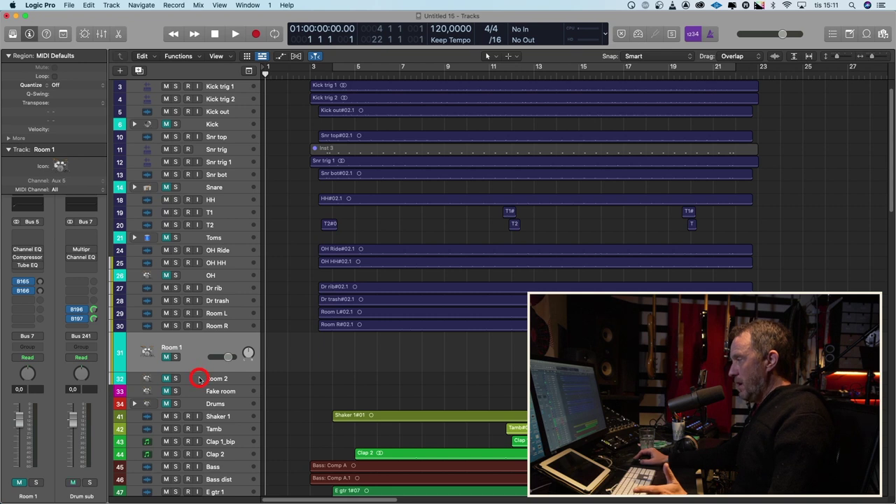
{"action": "left_click", "coordinate": [198, 379]}
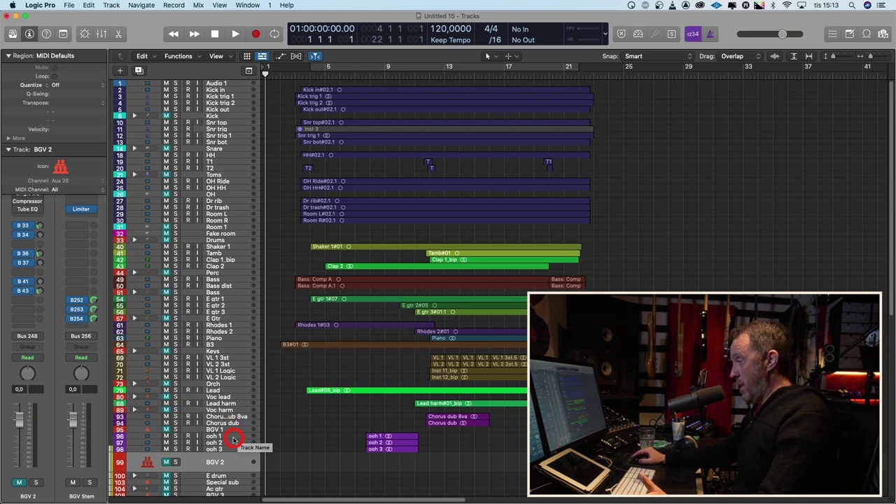
Delete the E drum and Ac gtr tracks
{"action": "scroll", "coordinate": [233, 438], "scroll_direction": "down", "scroll_amount": 10}
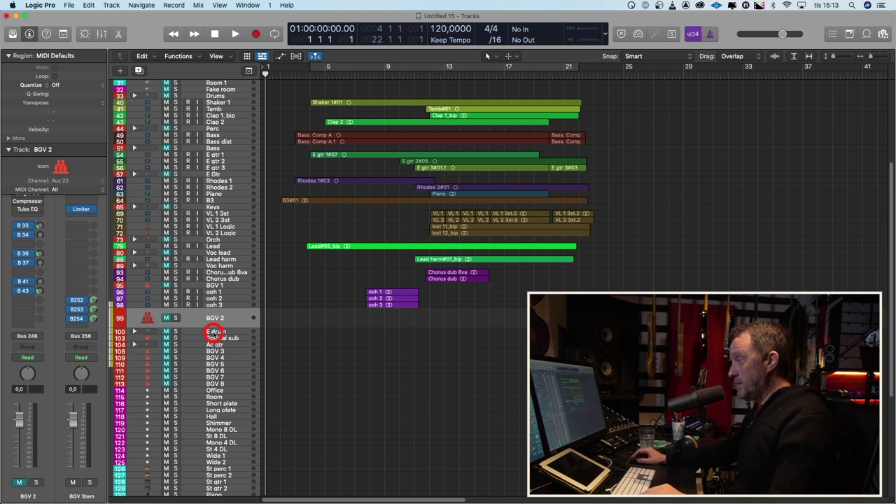
{"action": "left_click", "coordinate": [213, 332]}
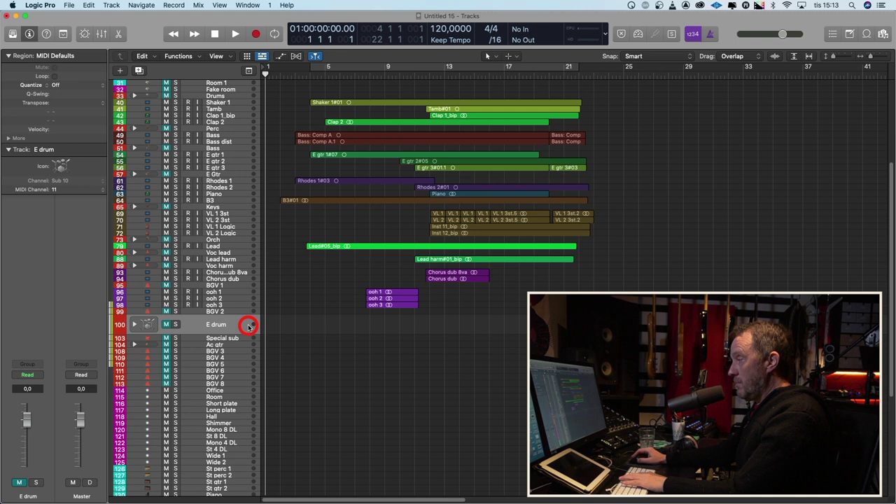
{"action": "key", "text": "super+BackSpace"}
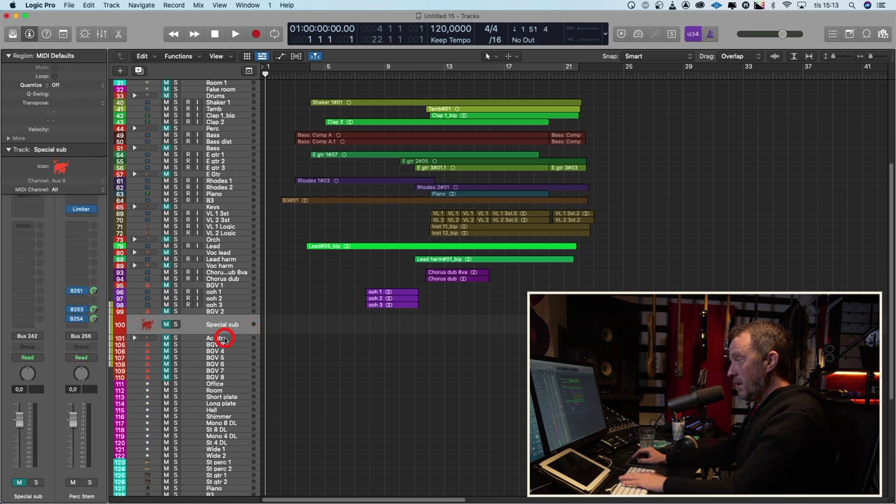
{"action": "left_click", "coordinate": [223, 338]}
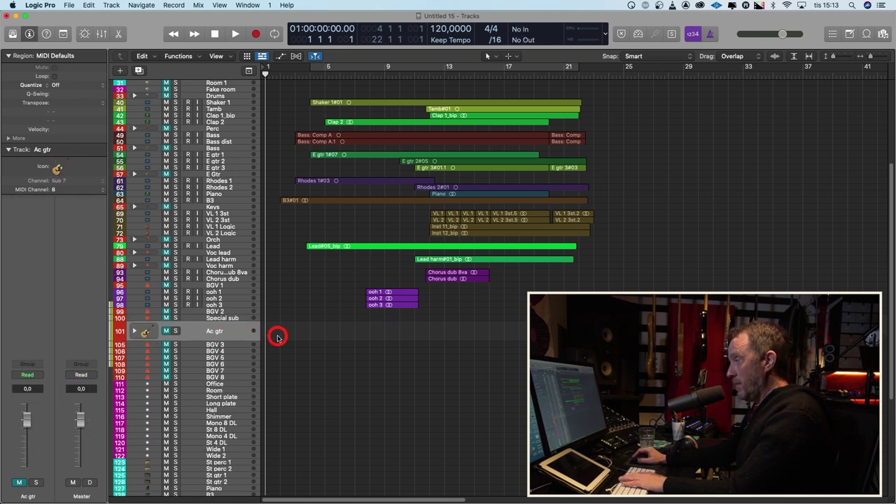
{"action": "key", "text": "super+BackSpace"}
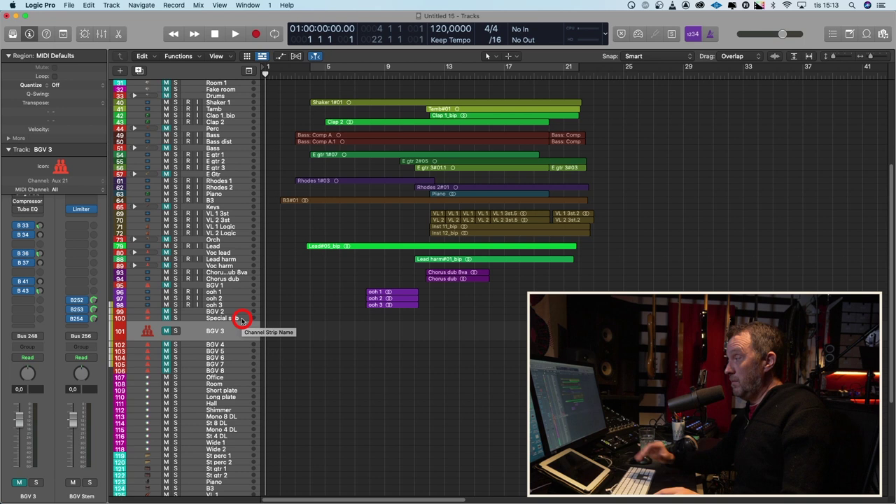
Delete tracks BGV 3 through BGV 8, then select the St perc 1 track
{"action": "left_click", "coordinate": [226, 369], "text": "shift"}
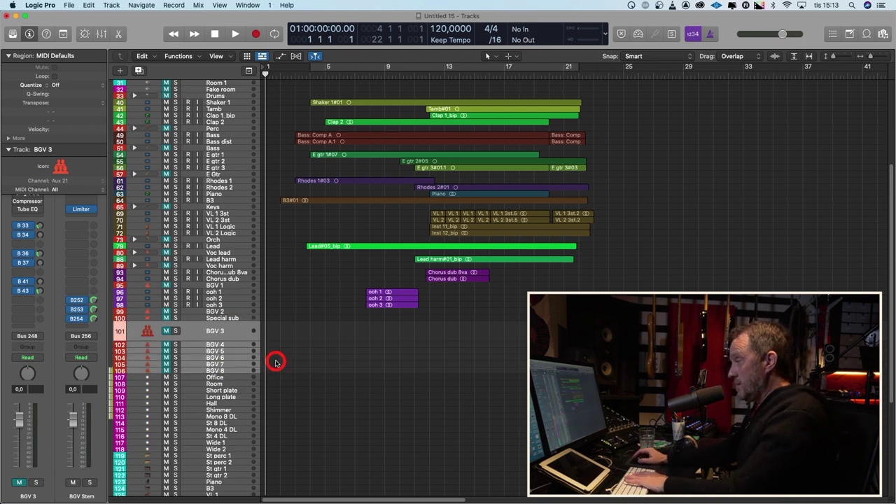
{"action": "key", "text": "super+BackSpace"}
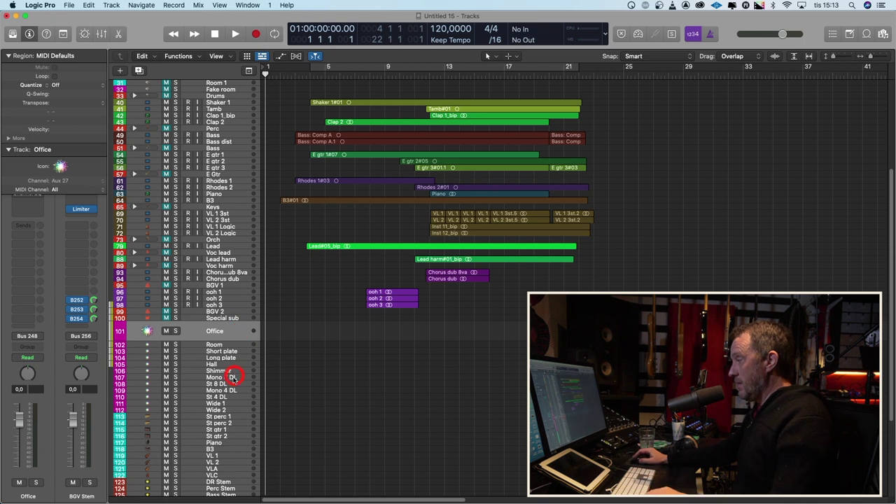
{"action": "scroll", "coordinate": [233, 378], "scroll_direction": "down", "scroll_amount": 3}
{"action": "scroll", "coordinate": [238, 378], "scroll_direction": "down", "scroll_amount": 2}
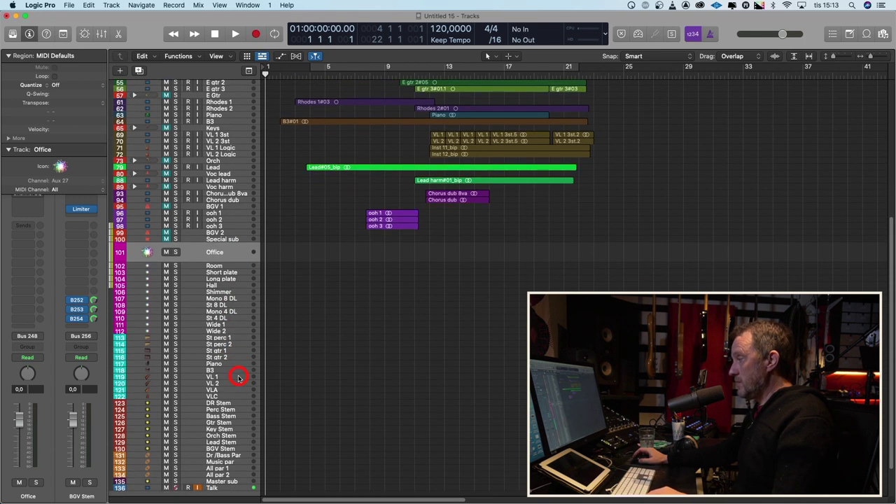
{"action": "scroll", "coordinate": [238, 378], "scroll_direction": "down", "scroll_amount": 2}
{"action": "left_click", "coordinate": [245, 290]}
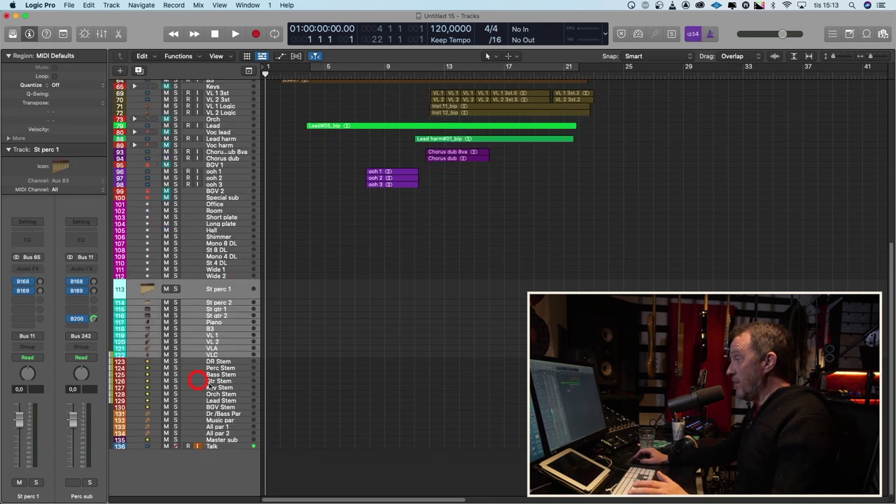
{"action": "left_click", "coordinate": [203, 282]}
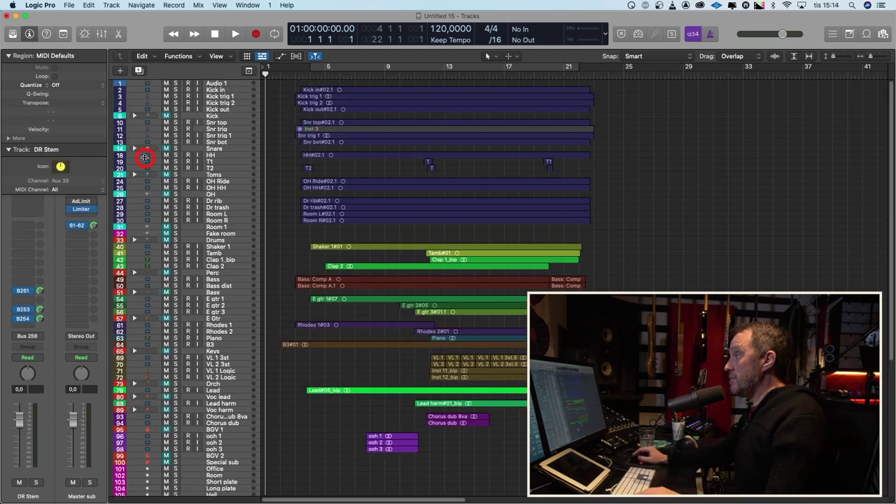
Save As 'Setting up template' in G-DRIVE USB-C > Vlog > Vlogs > 2021 > 008 Setting up the template
{"action": "left_click", "coordinate": [68, 5]}
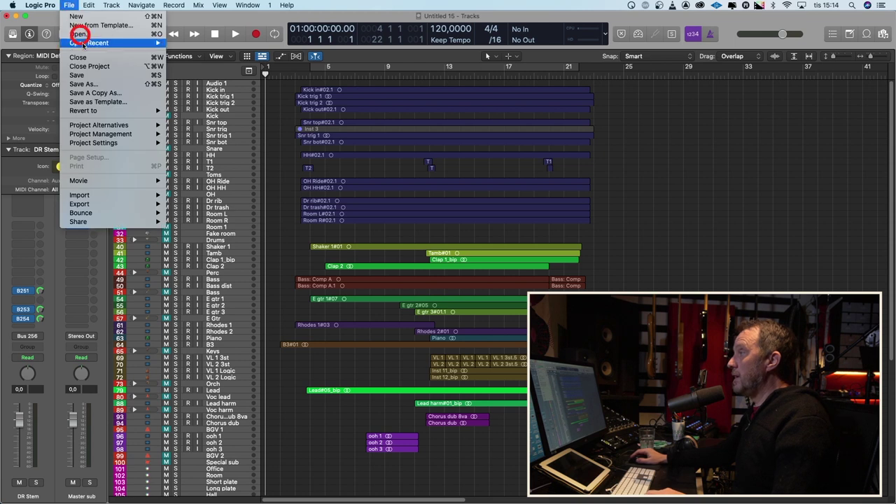
{"action": "left_click", "coordinate": [167, 82]}
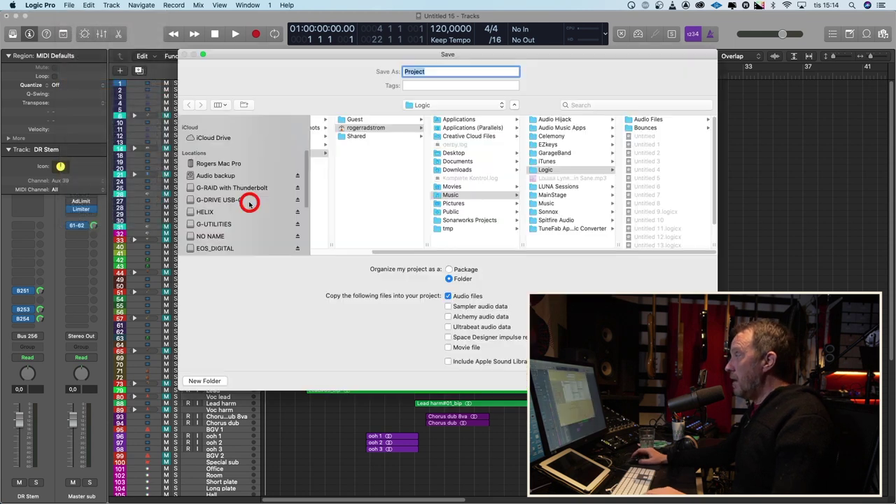
{"action": "left_click", "coordinate": [242, 199]}
{"action": "left_click", "coordinate": [359, 162]}
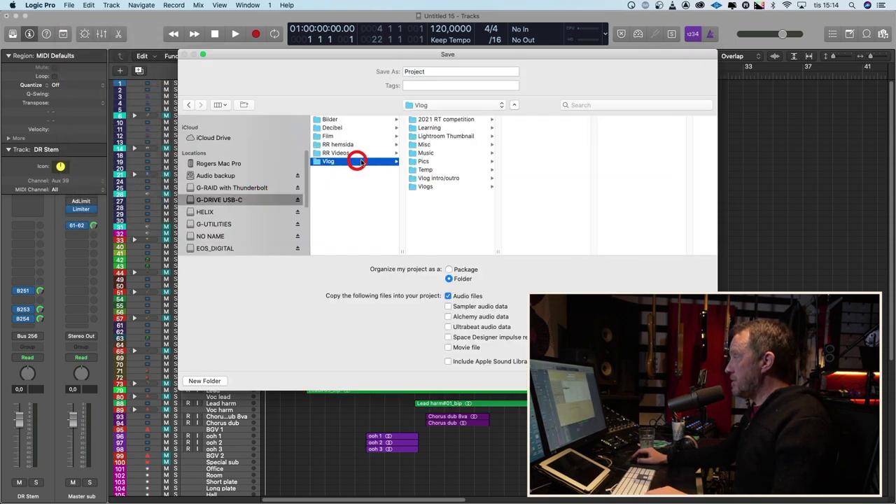
{"action": "left_click", "coordinate": [448, 188]}
{"action": "left_click", "coordinate": [559, 129]}
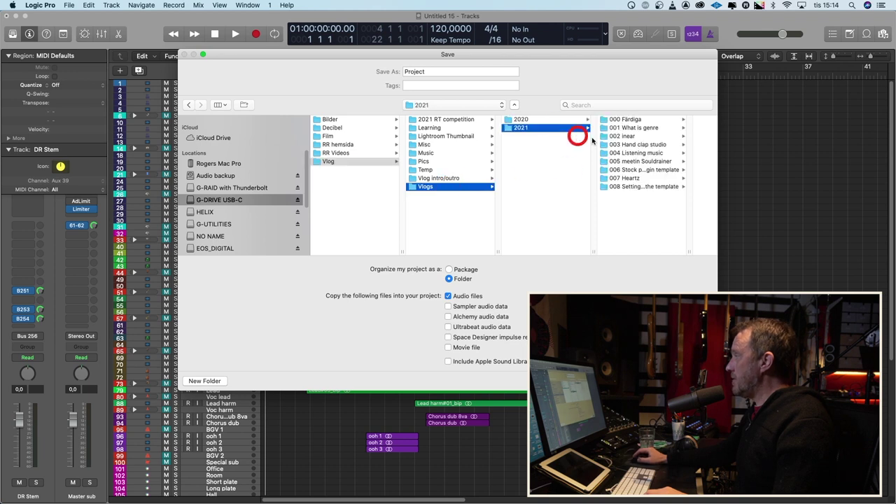
{"action": "left_click", "coordinate": [636, 186]}
{"action": "left_click", "coordinate": [448, 70]}
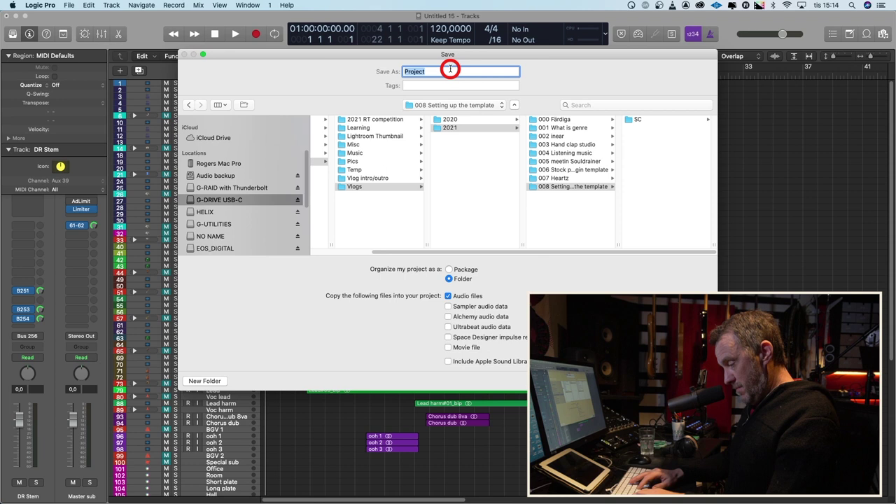
{"action": "type", "text": "S"}
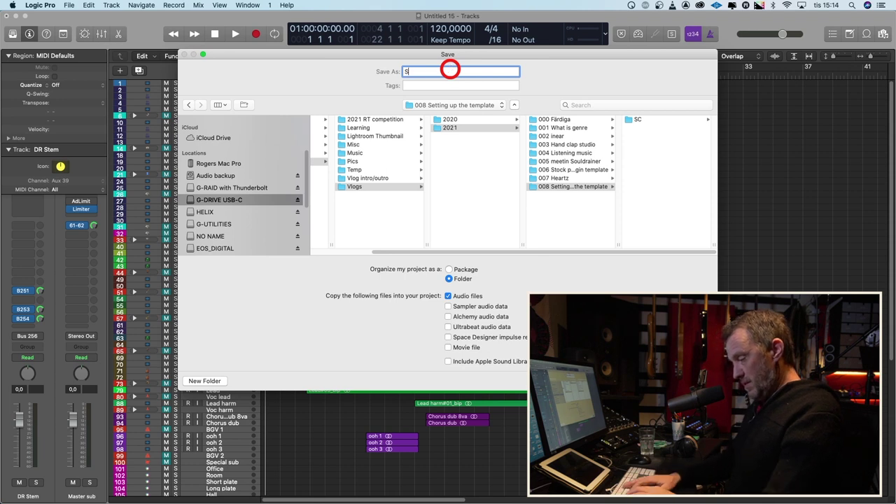
{"action": "type", "text": "et"}
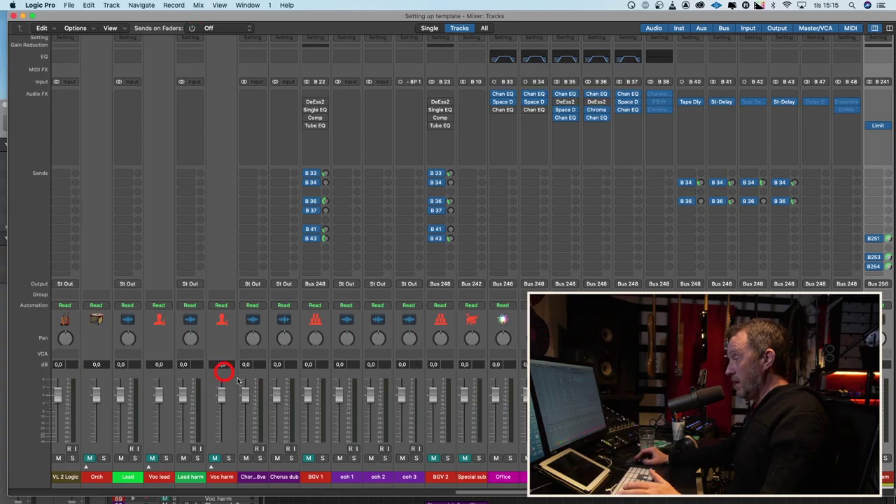
Set Kick trig 2's input to In 1-2, then select the Kick in through Kick out strips
{"action": "scroll", "coordinate": [118, 498], "scroll_direction": "left", "scroll_amount": 10}
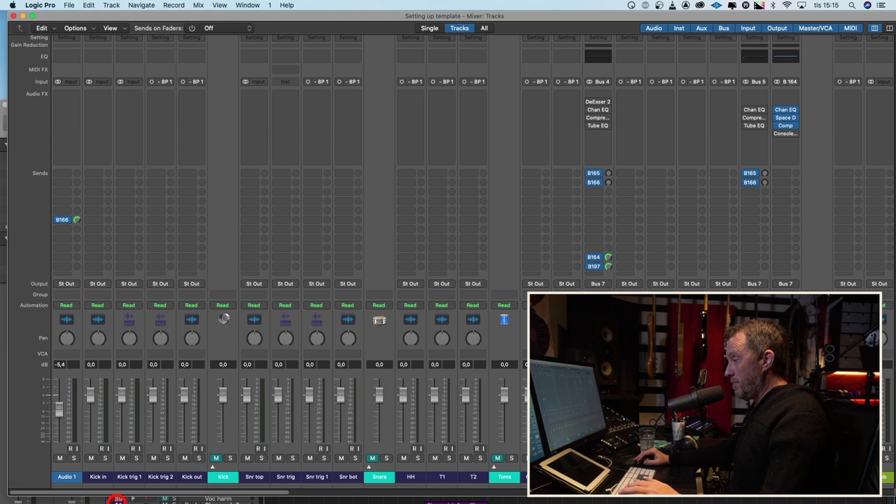
{"action": "left_click", "coordinate": [98, 476]}
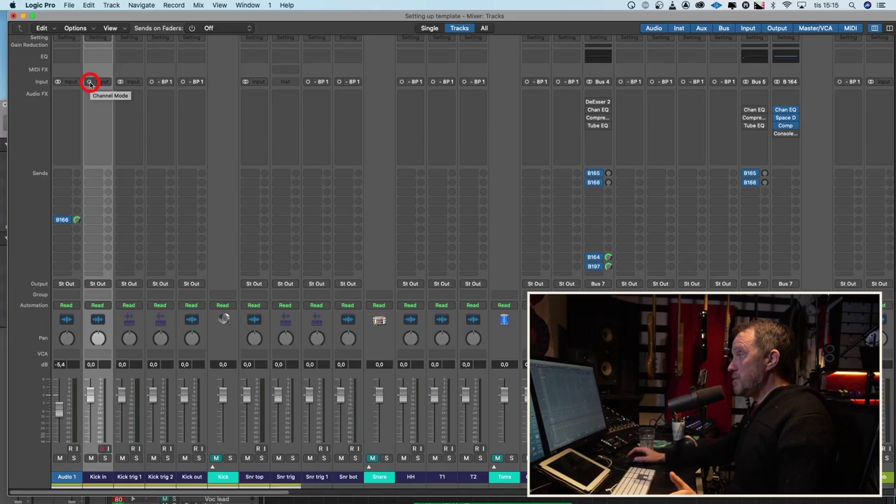
{"action": "left_click", "coordinate": [164, 453]}
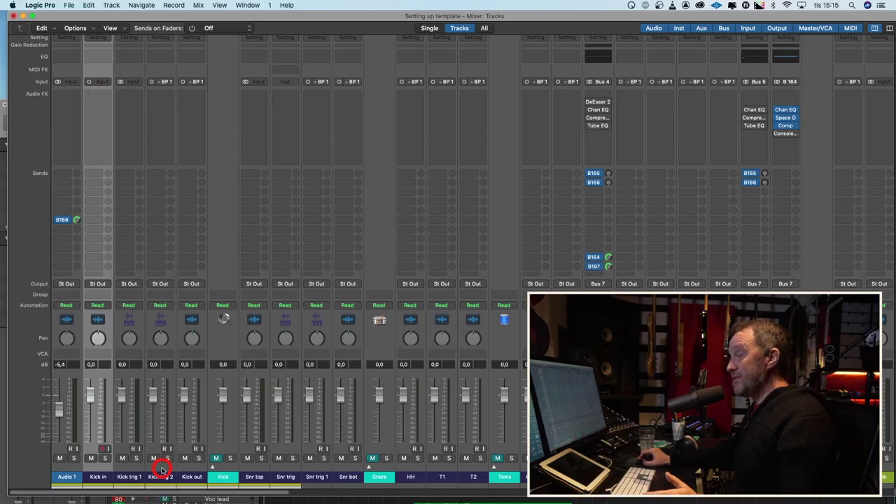
{"action": "left_click", "coordinate": [161, 469]}
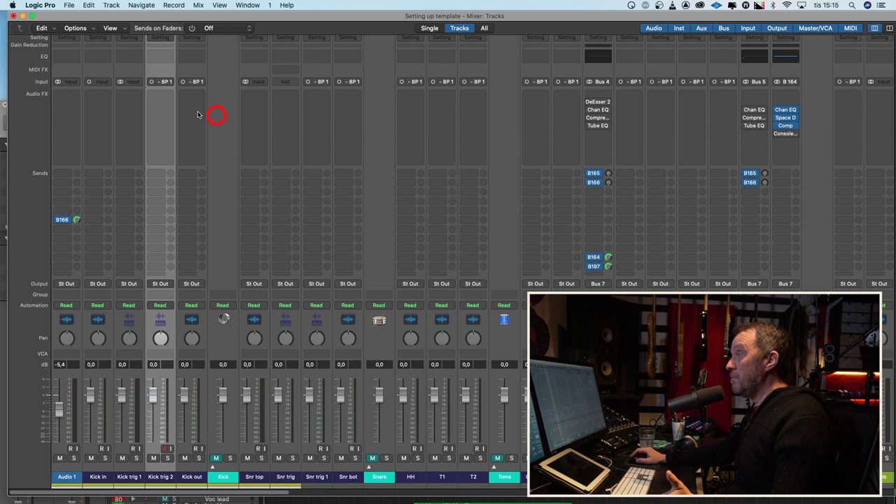
{"action": "left_click", "coordinate": [151, 82]}
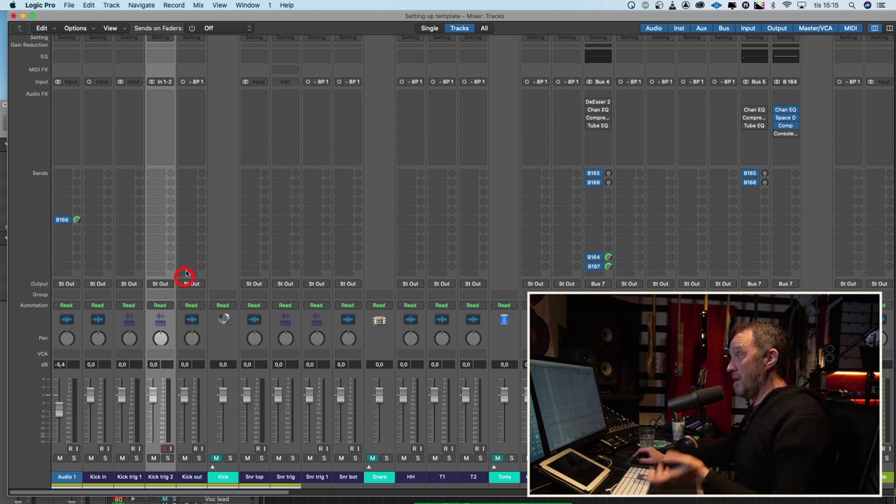
{"action": "left_click", "coordinate": [93, 476]}
{"action": "left_click", "coordinate": [187, 477], "text": "shift"}
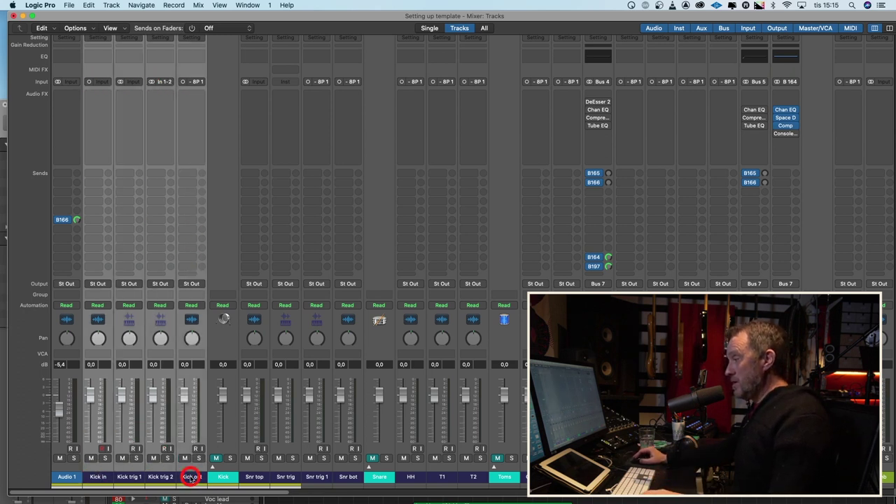
Route the kick channels to the Kick bus and Snr top through Snr bot to the Snr bus
{"action": "left_click", "coordinate": [102, 284]}
{"action": "mouse_move", "coordinate": [104, 319]}
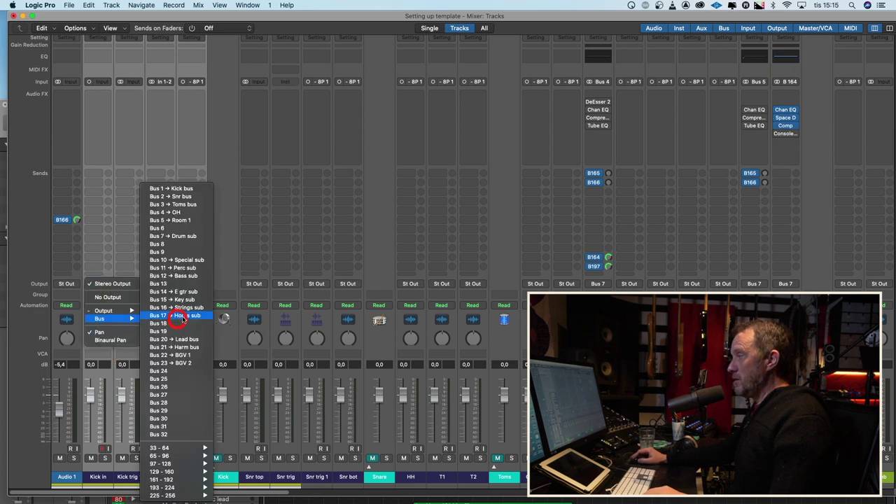
{"action": "left_click", "coordinate": [193, 189]}
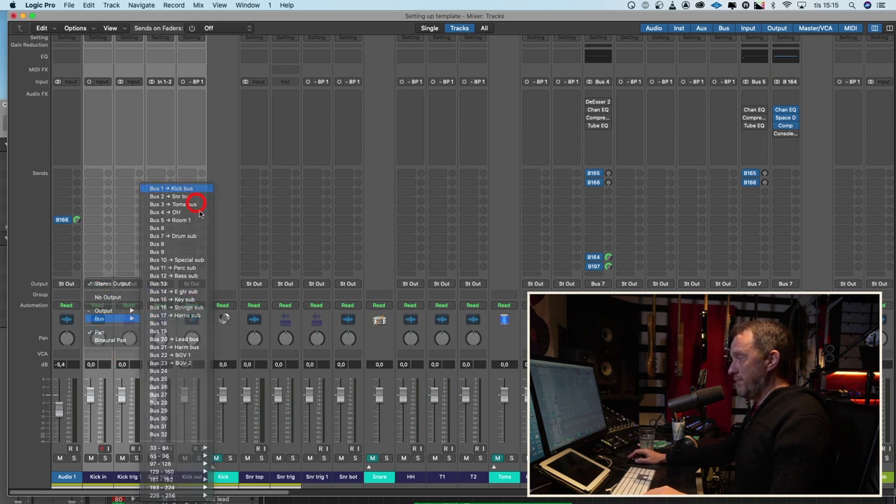
{"action": "left_click", "coordinate": [260, 437]}
{"action": "left_click", "coordinate": [347, 476]}
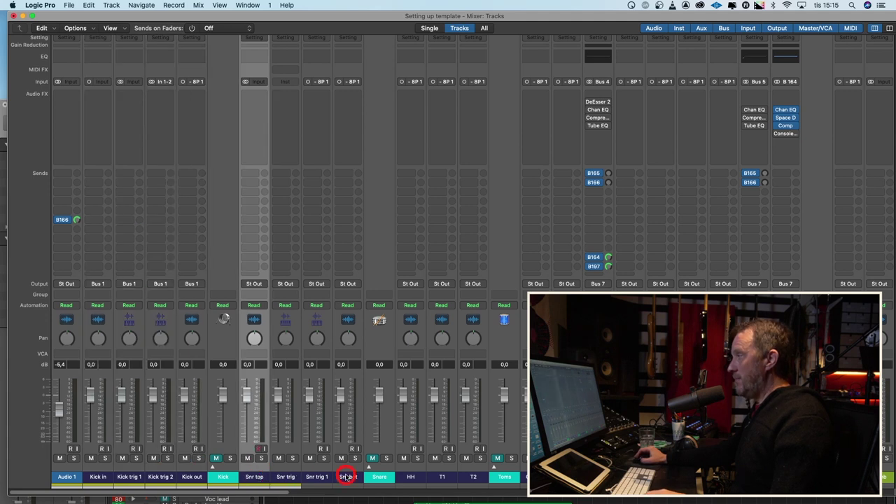
{"action": "left_click", "coordinate": [307, 410]}
{"action": "left_click", "coordinate": [257, 283]}
{"action": "mouse_move", "coordinate": [258, 318]}
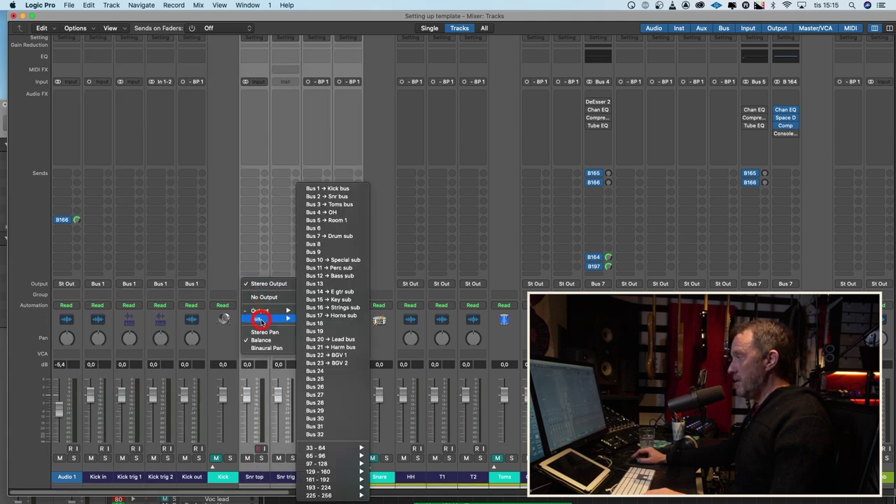
{"action": "left_click", "coordinate": [338, 197]}
Change the inputs of Snr top and Snr trig, and set Snr trig 1's input to In 1-2
{"action": "left_click", "coordinate": [255, 475]}
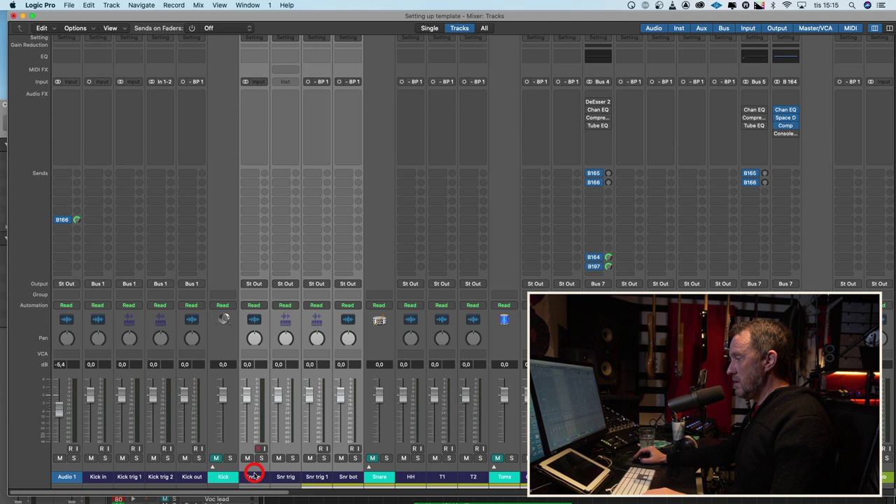
{"action": "left_click", "coordinate": [245, 199]}
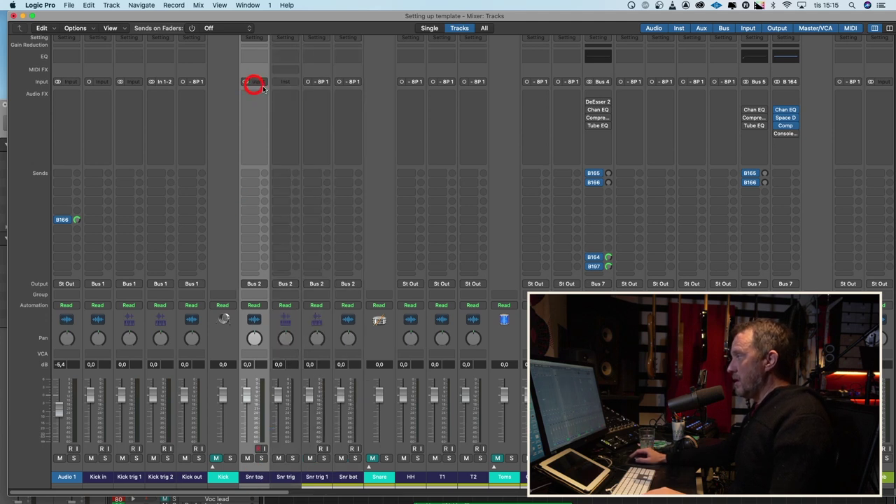
{"action": "left_click", "coordinate": [298, 252]}
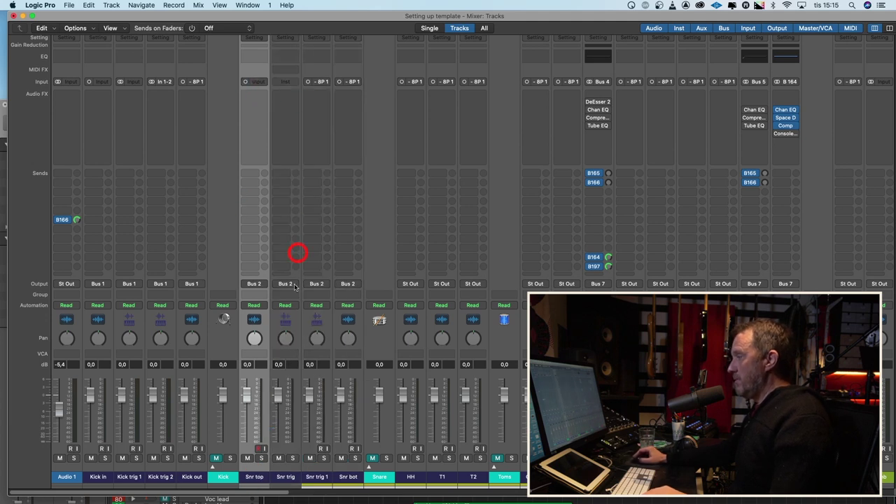
{"action": "left_click", "coordinate": [285, 475]}
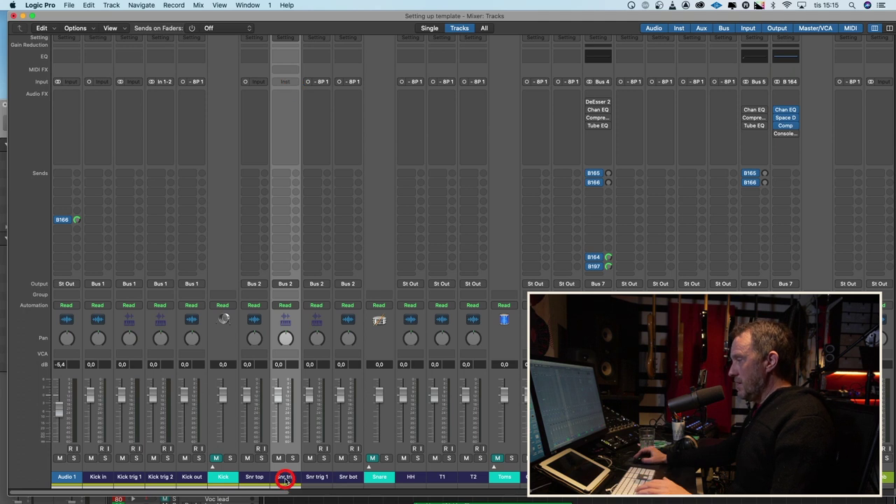
{"action": "left_click", "coordinate": [299, 103]}
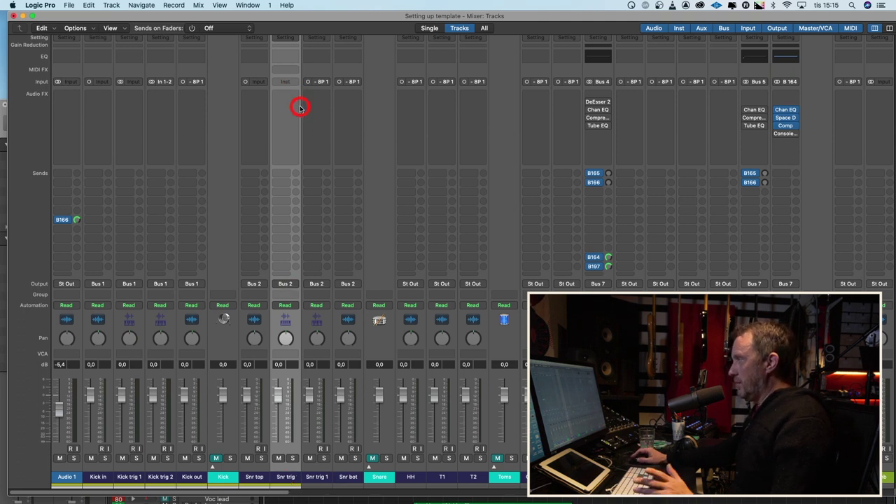
{"action": "left_click", "coordinate": [297, 88]}
{"action": "left_click", "coordinate": [303, 156]}
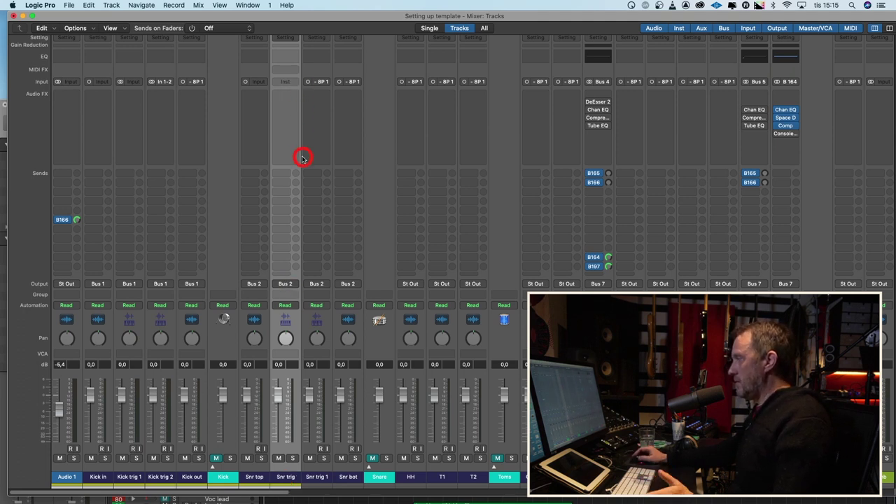
{"action": "left_click", "coordinate": [321, 471]}
{"action": "left_click", "coordinate": [302, 74]}
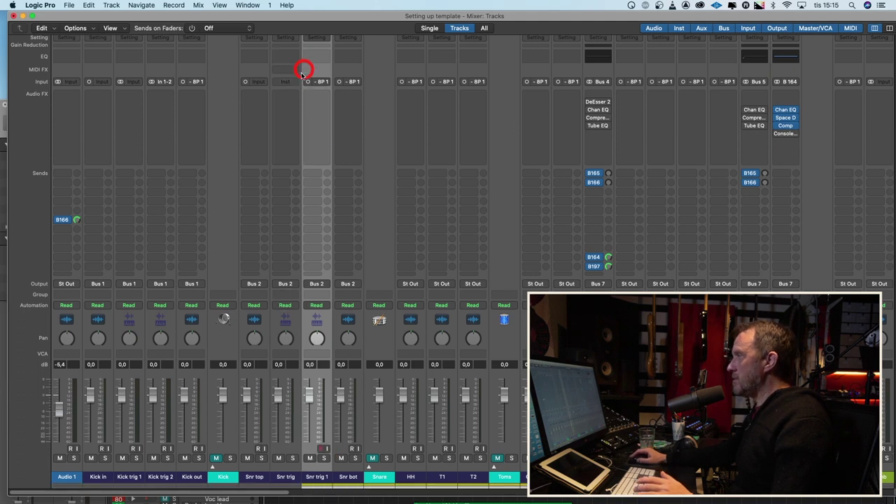
{"action": "left_click", "coordinate": [354, 249]}
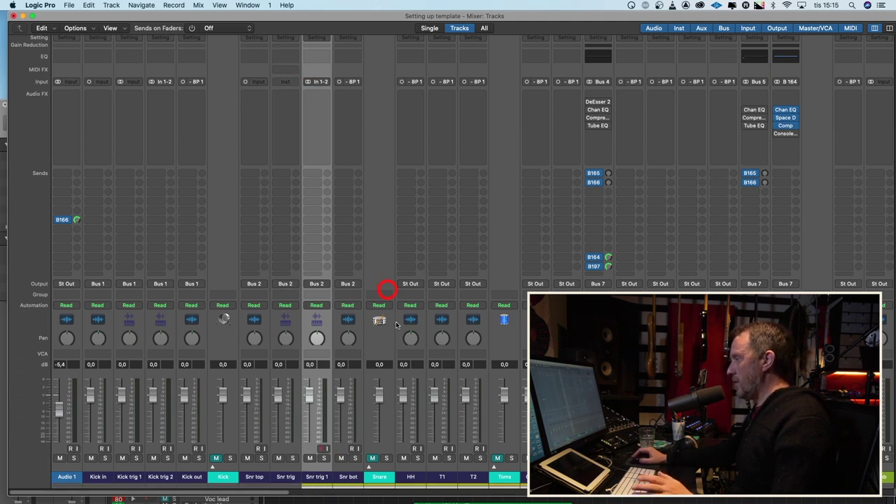
Route HH, Dr rib and Dr trash to Drum sub, overheads to OH, and room mics to Room 1
{"action": "left_click", "coordinate": [414, 474]}
{"action": "left_click_drag", "start_coordinate": [416, 285], "coordinate": [512, 236]}
{"action": "left_click", "coordinate": [451, 482]}
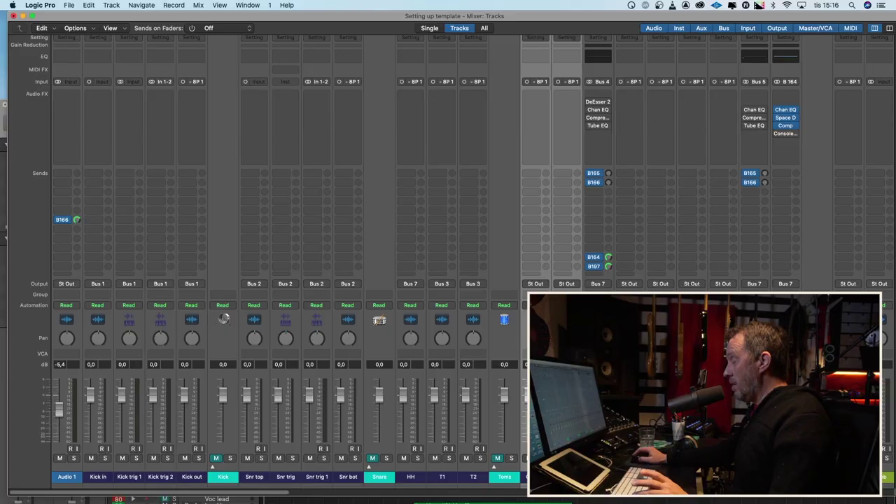
{"action": "left_click", "coordinate": [536, 284]}
{"action": "mouse_move", "coordinate": [553, 293]}
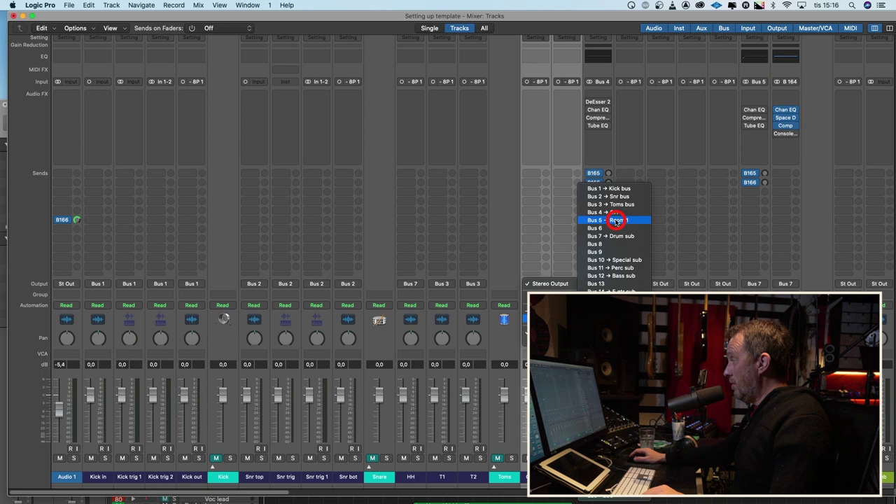
{"action": "left_click", "coordinate": [610, 236]}
{"action": "left_click", "coordinate": [670, 476]}
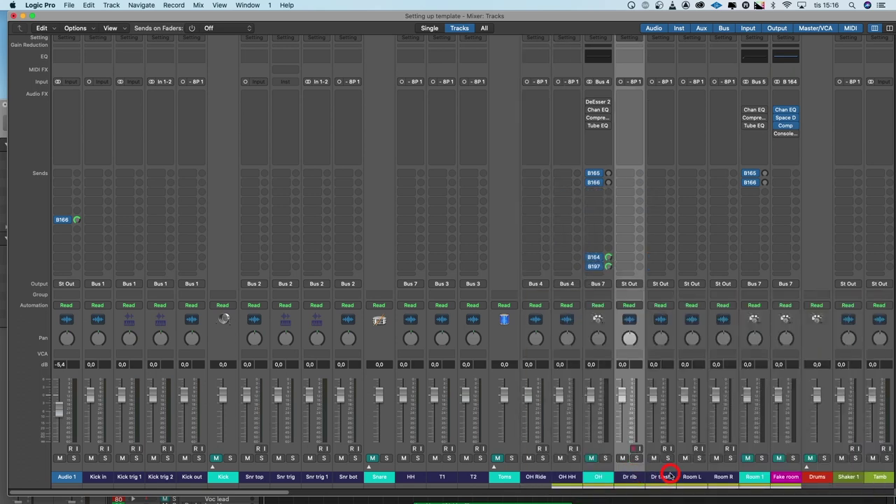
{"action": "left_click", "coordinate": [663, 476], "text": "shift"}
{"action": "left_click_drag", "start_coordinate": [632, 283], "coordinate": [715, 230]}
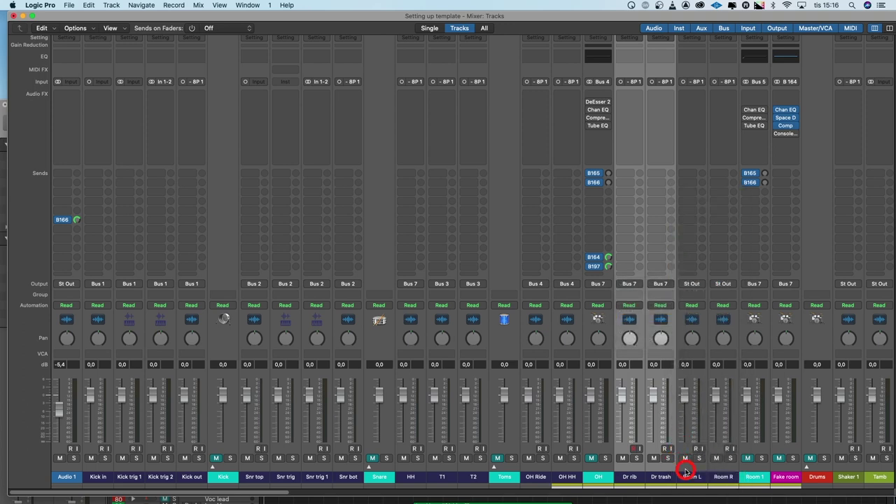
{"action": "left_click", "coordinate": [719, 473], "text": "shift"}
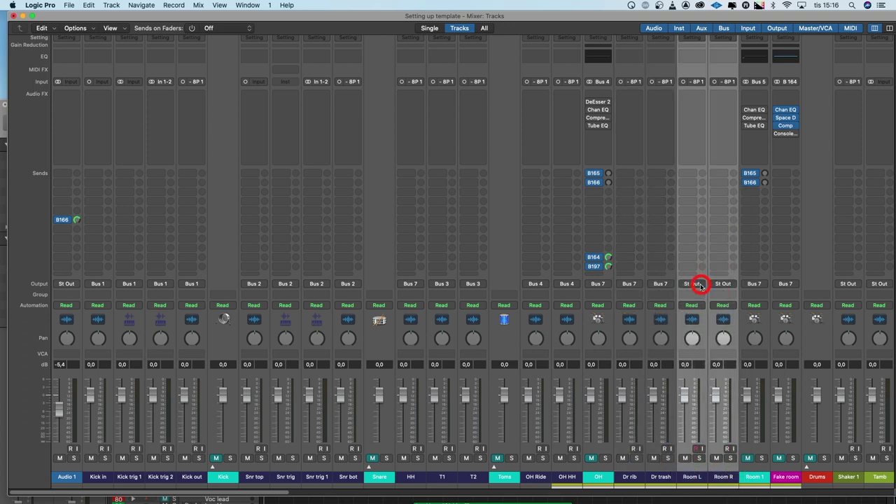
{"action": "left_click_drag", "start_coordinate": [700, 284], "coordinate": [772, 220]}
Route Shaker 1–Clap 2 to Perc sub, basses to Bass sub, E gtr 1–3 to E gtr sub, keys to Key sub
{"action": "left_click_drag", "start_coordinate": [243, 494], "coordinate": [401, 488]}
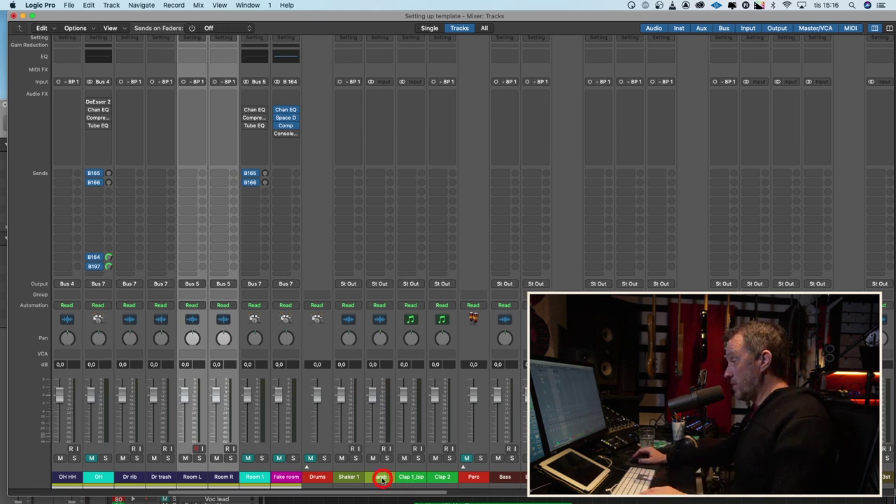
{"action": "left_click", "coordinate": [354, 478]}
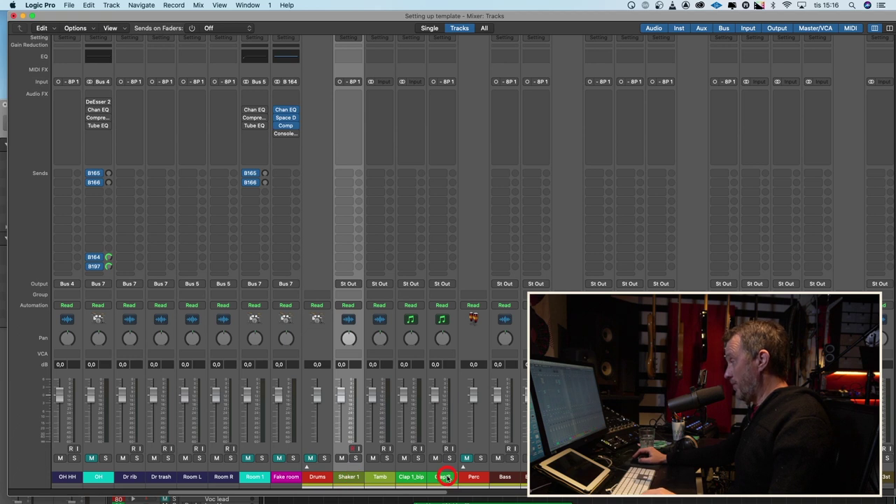
{"action": "left_click", "coordinate": [444, 476], "text": "shift"}
{"action": "left_click_drag", "start_coordinate": [350, 283], "coordinate": [421, 267]}
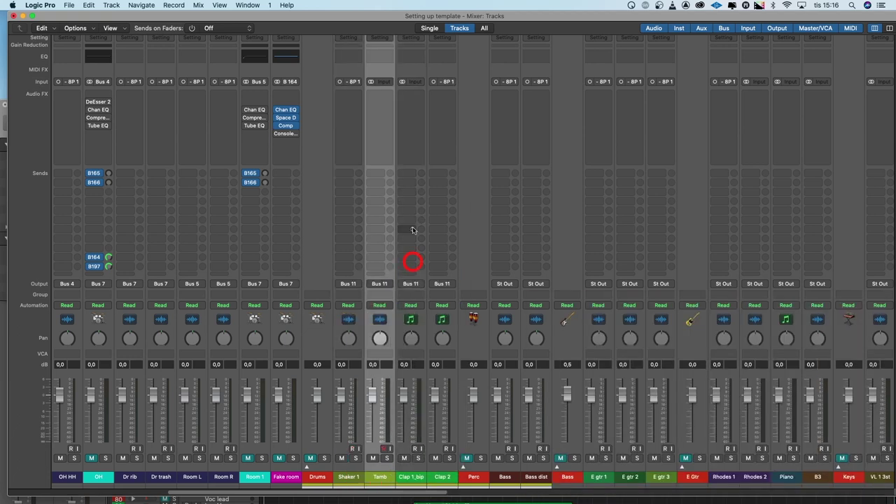
{"action": "left_click", "coordinate": [510, 473]}
{"action": "left_click", "coordinate": [535, 477], "text": "shift"}
{"action": "left_click_drag", "start_coordinate": [504, 283], "coordinate": [664, 291]}
{"action": "left_click", "coordinate": [599, 477]}
{"action": "left_click", "coordinate": [659, 476], "text": "shift"}
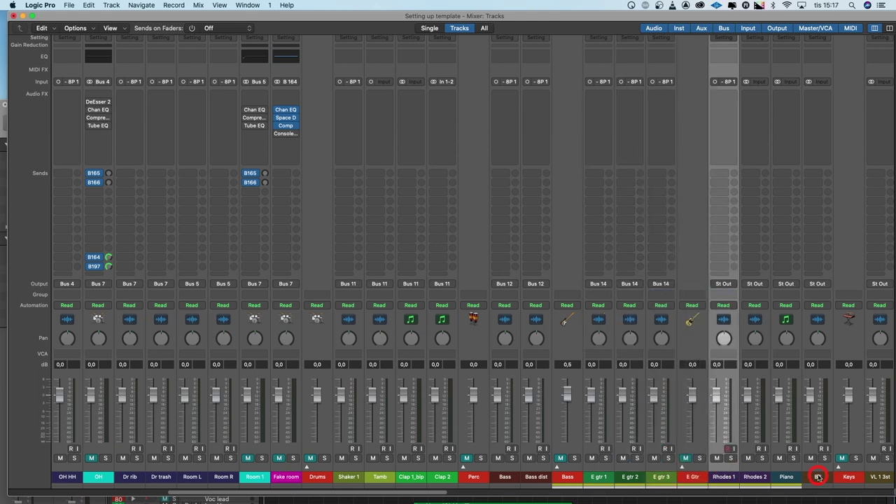
{"action": "left_click", "coordinate": [724, 476]}
{"action": "left_click", "coordinate": [817, 477], "text": "shift"}
{"action": "left_click_drag", "start_coordinate": [723, 284], "coordinate": [784, 300]}
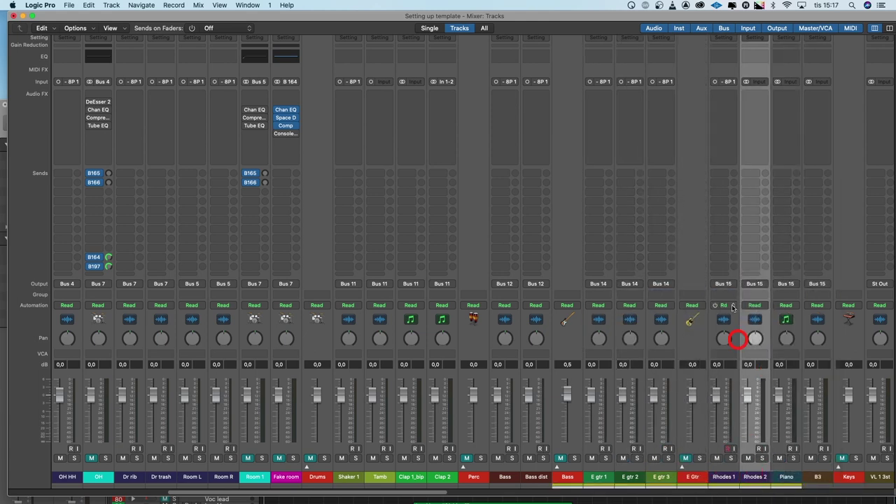
Route the VL channels to the Strings sub bus and the Lead channel to the Lead bus
{"action": "scroll", "coordinate": [494, 410], "scroll_direction": "right", "scroll_amount": 10}
{"action": "left_click", "coordinate": [308, 477]}
{"action": "left_click", "coordinate": [393, 476], "text": "shift"}
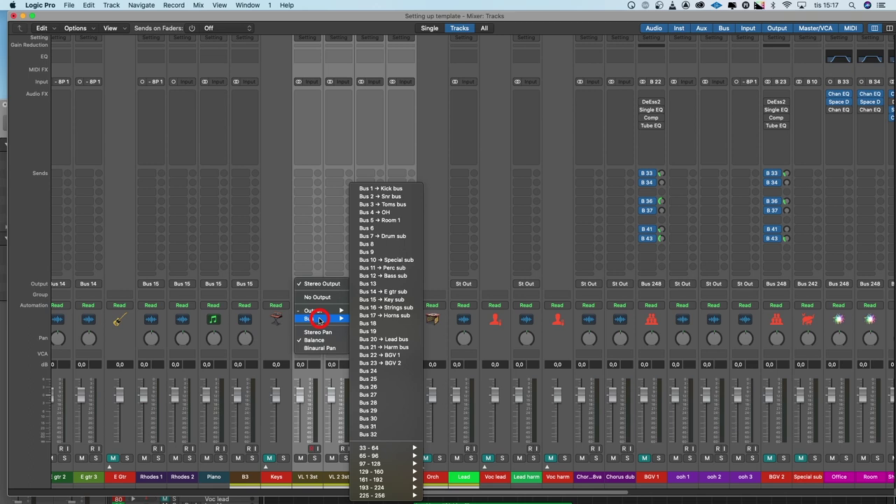
{"action": "left_click", "coordinate": [385, 307]}
{"action": "left_click", "coordinate": [464, 283]}
{"action": "left_click", "coordinate": [532, 338]}
Send Lead harm to Bus 21 and both chorus doubles to Bus 22, then select ooh 1–3 for routing
{"action": "left_click", "coordinate": [529, 284]}
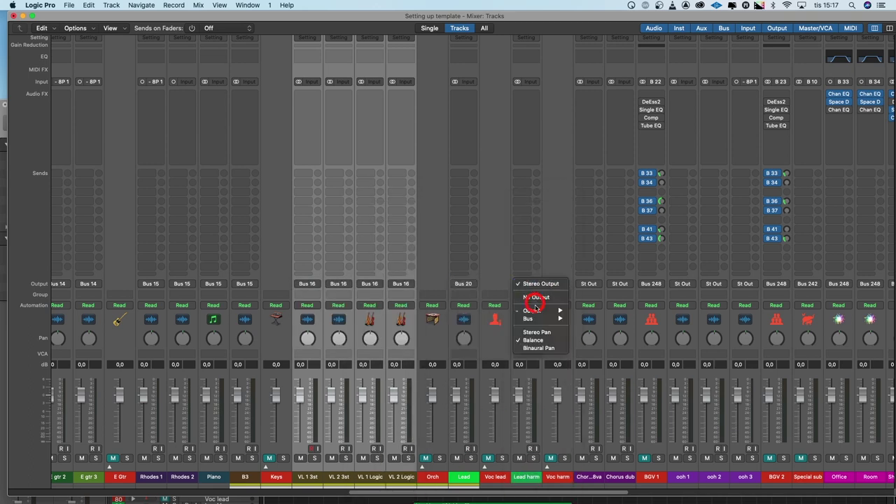
{"action": "mouse_move", "coordinate": [527, 319]}
{"action": "left_click", "coordinate": [602, 346]}
{"action": "left_click", "coordinate": [588, 477]}
{"action": "left_click", "coordinate": [620, 477], "text": "shift"}
{"action": "left_click", "coordinate": [593, 283]}
{"action": "mouse_move", "coordinate": [613, 318]}
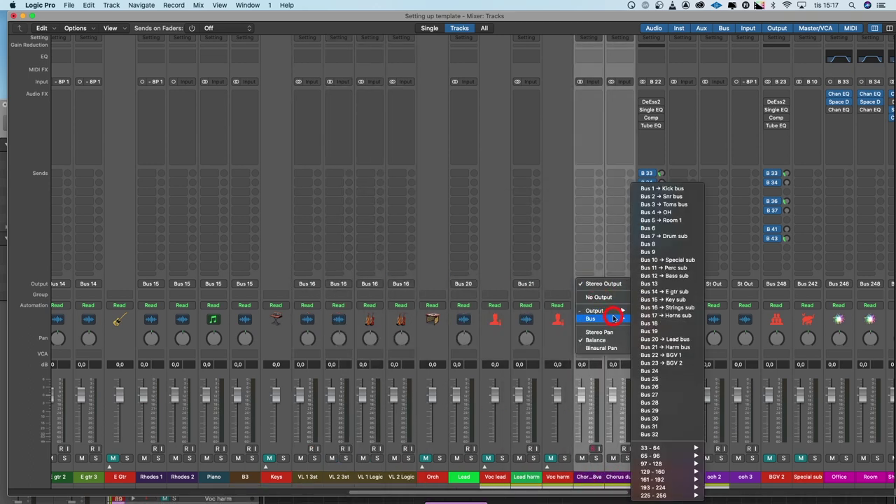
{"action": "left_click", "coordinate": [662, 354]}
{"action": "left_click", "coordinate": [682, 477]}
{"action": "left_click", "coordinate": [744, 477], "text": "shift"}
{"action": "left_click", "coordinate": [686, 283]}
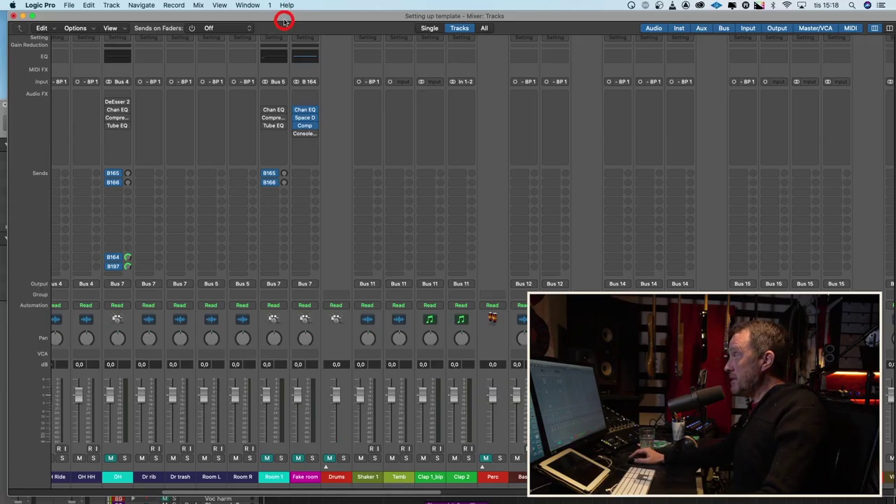
Bring the Tracks window to the top and start playback from around bar 10
{"action": "left_click_drag", "start_coordinate": [283, 21], "coordinate": [276, 182]}
{"action": "left_click_drag", "start_coordinate": [283, 98], "coordinate": [285, 20]}
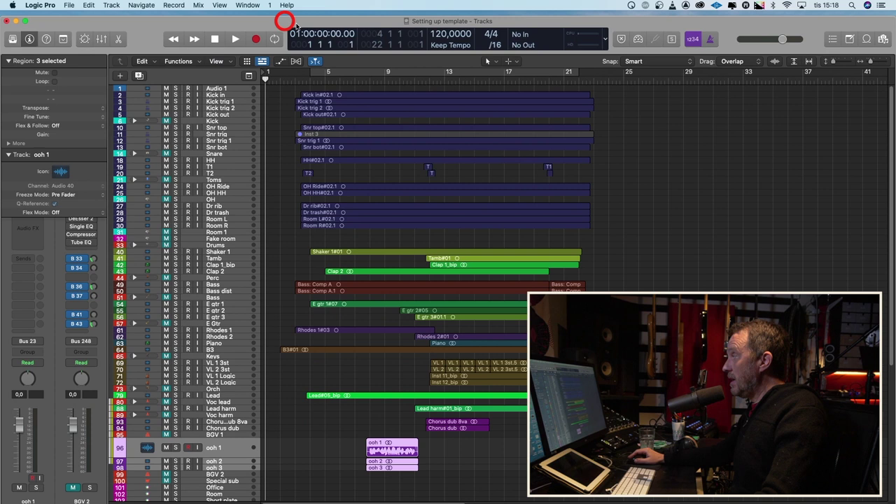
{"action": "left_click", "coordinate": [404, 78]}
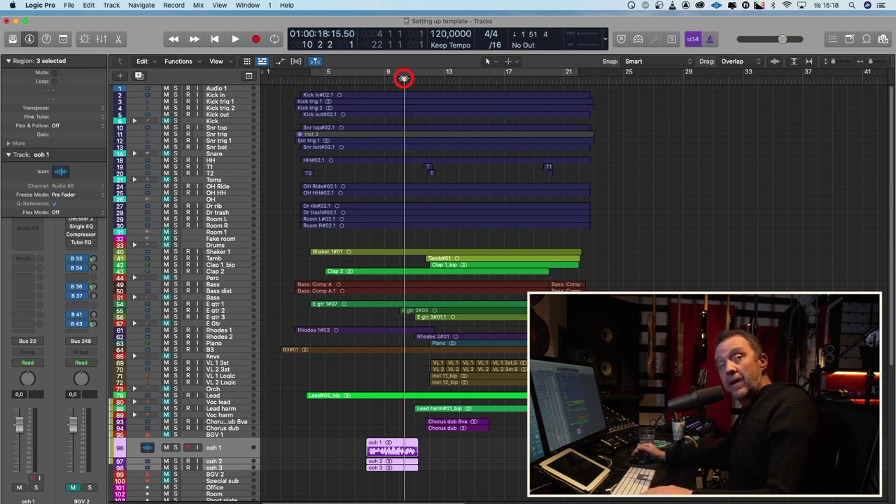
{"action": "key", "text": "space"}
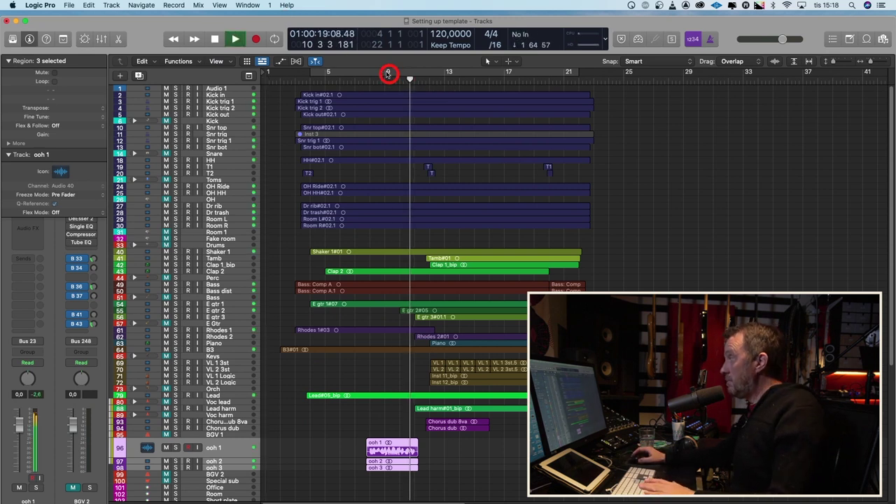
Reopen the Mixer with Cmd-2 and move it to the top of the screen
{"action": "left_click_drag", "start_coordinate": [256, 21], "coordinate": [354, 107]}
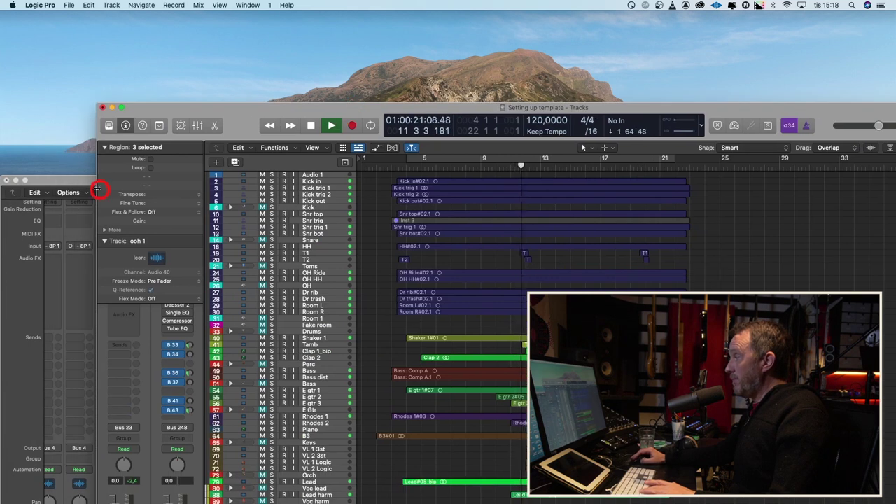
{"action": "key", "text": "super+2"}
{"action": "left_click_drag", "start_coordinate": [75, 181], "coordinate": [96, 20]}
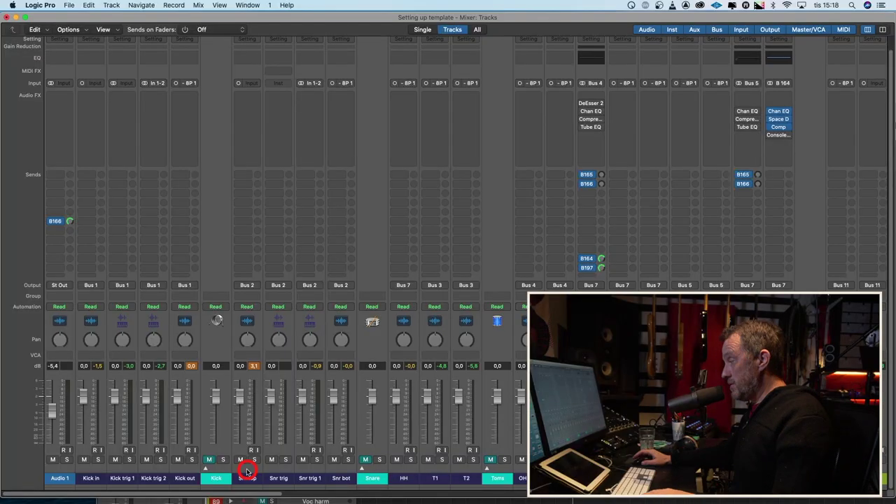
Send the percussion strips, Shaker 1 through Clap 2, to Buses 168 and 169
{"action": "left_click_drag", "start_coordinate": [247, 492], "coordinate": [401, 495]}
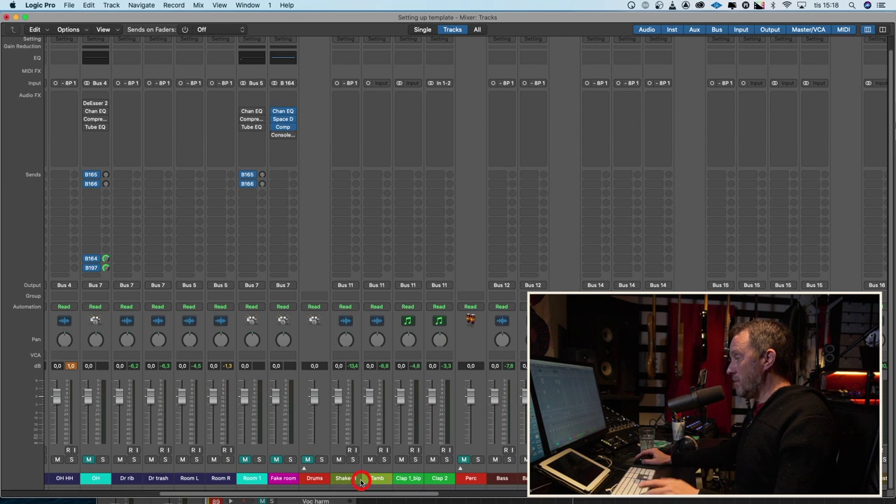
{"action": "left_click_drag", "start_coordinate": [350, 480], "coordinate": [447, 480]}
{"action": "left_click", "coordinate": [446, 480], "text": "shift"}
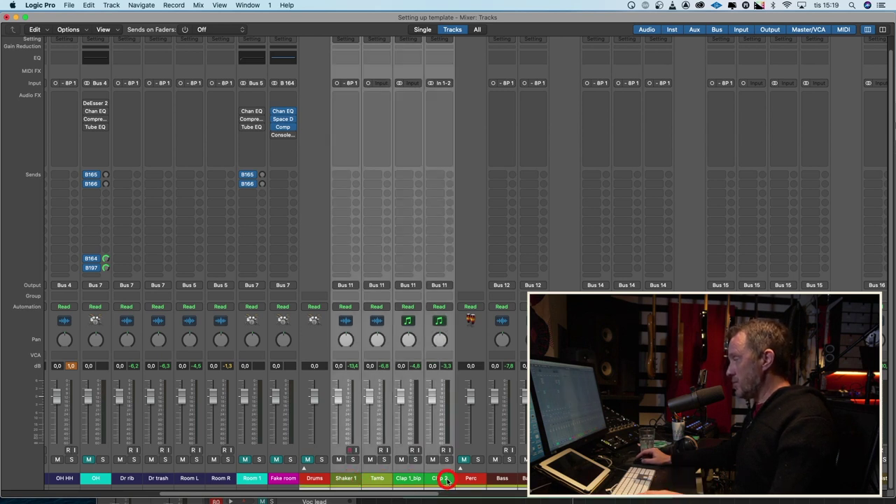
{"action": "left_click_drag", "start_coordinate": [349, 176], "coordinate": [498, 305]}
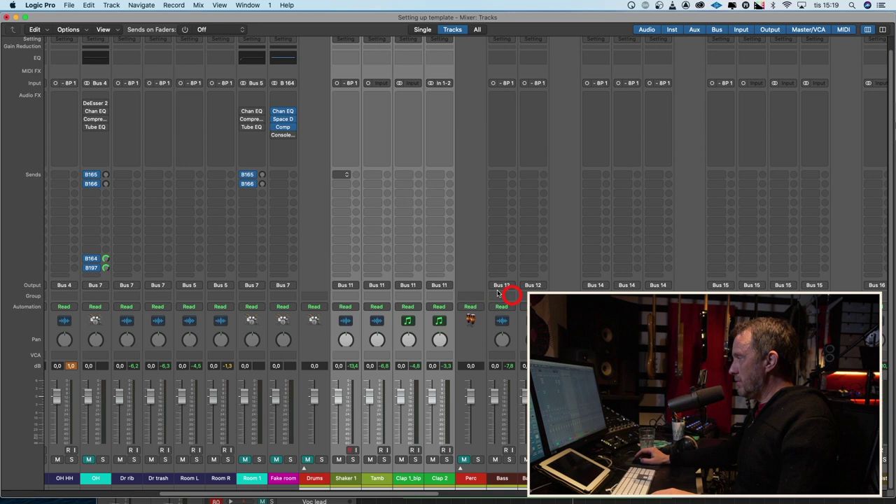
{"action": "left_click", "coordinate": [350, 186]}
{"action": "left_click_drag", "start_coordinate": [350, 194], "coordinate": [498, 313]}
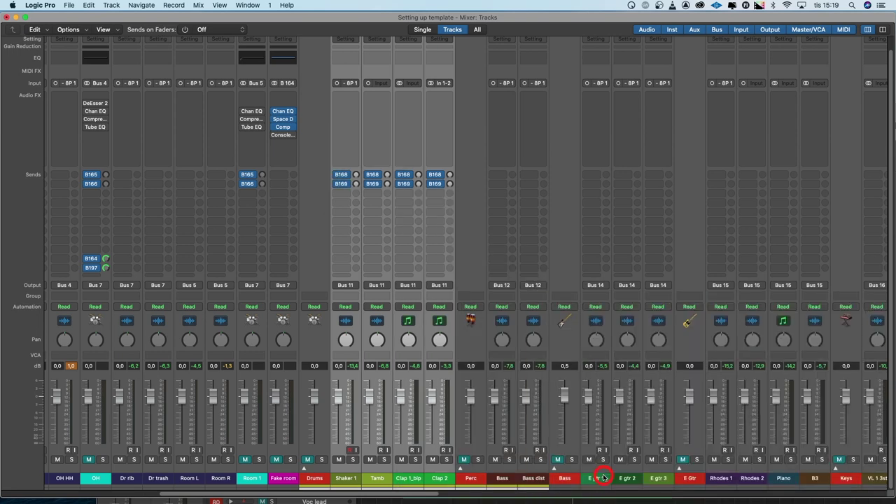
Give the three electric guitar strips sends to Bus 173 and Bus 174
{"action": "left_click_drag", "start_coordinate": [599, 474], "coordinate": [606, 267]}
{"action": "left_click", "coordinate": [595, 174]}
{"action": "mouse_move", "coordinate": [616, 187]}
{"action": "mouse_move", "coordinate": [672, 478]}
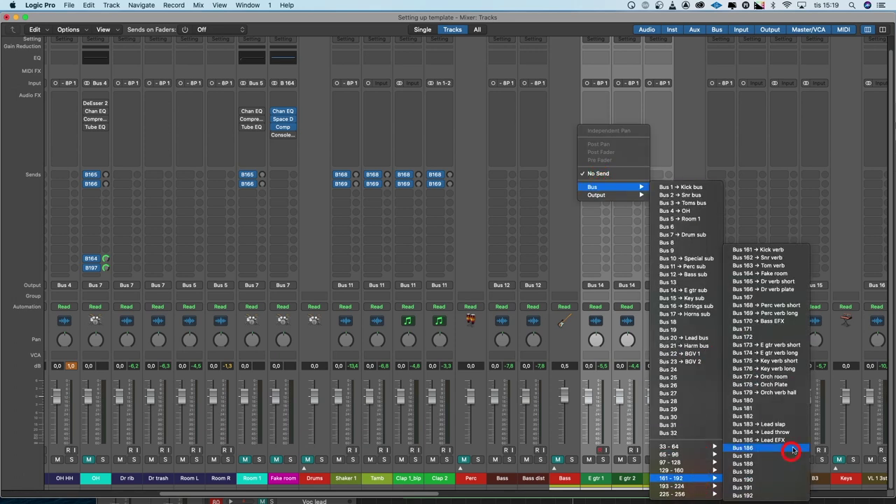
{"action": "left_click", "coordinate": [770, 345]}
{"action": "left_click", "coordinate": [594, 184]}
{"action": "mouse_move", "coordinate": [615, 196]}
{"action": "mouse_move", "coordinate": [671, 486]}
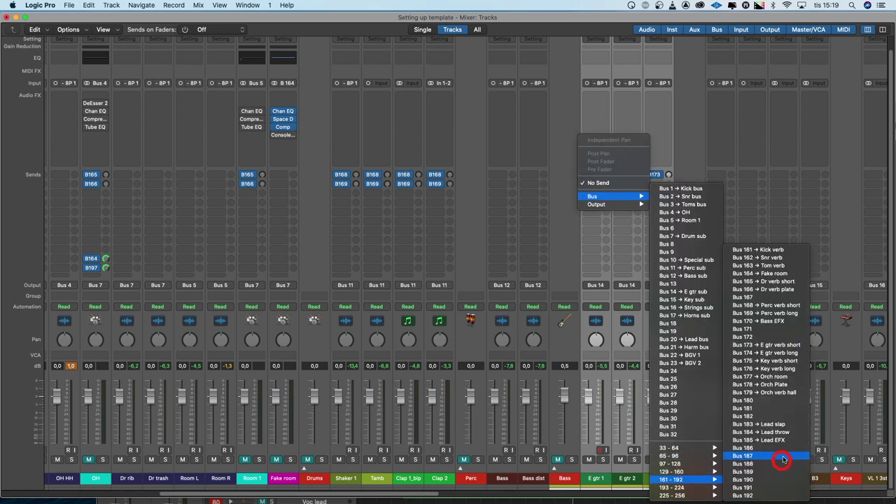
{"action": "left_click", "coordinate": [766, 352]}
Give the Rhodes strips a send to Bus 175
{"action": "scroll", "coordinate": [492, 476], "scroll_direction": "right", "scroll_amount": 10}
{"action": "left_click_drag", "start_coordinate": [455, 250], "coordinate": [377, 250]}
{"action": "left_click", "coordinate": [359, 174]}
{"action": "mouse_move", "coordinate": [375, 187]}
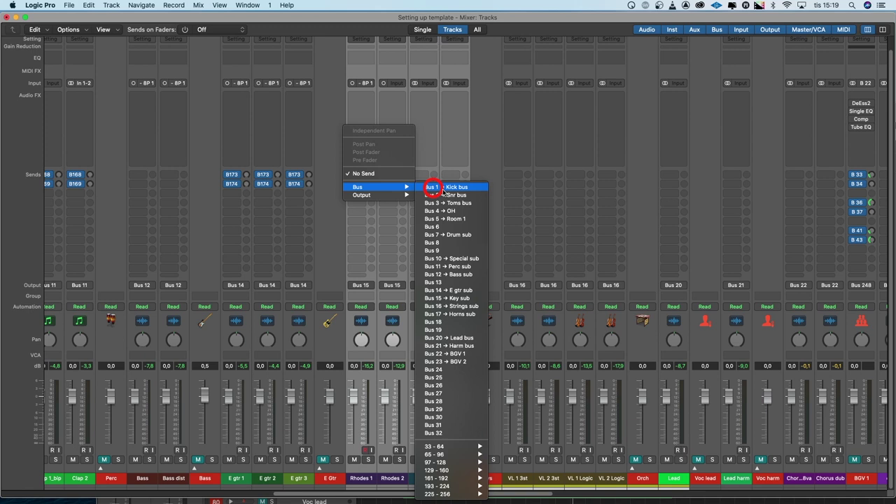
{"action": "mouse_move", "coordinate": [436, 478]}
{"action": "left_click", "coordinate": [559, 360]}
{"action": "left_click", "coordinate": [366, 184]}
{"action": "mouse_move", "coordinate": [378, 196]}
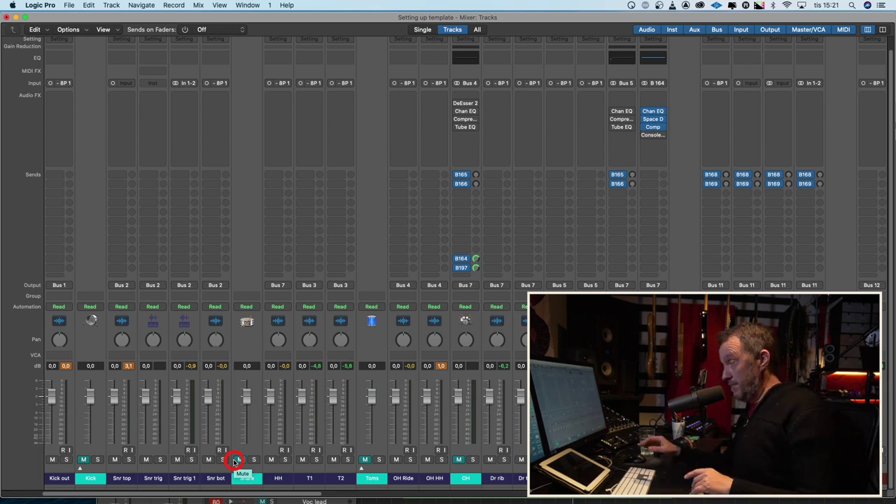
Start playback and mute the Snare stack, OH Ride, Dr rib and neighbouring channels to audition the drums
{"action": "left_click", "coordinate": [427, 460]}
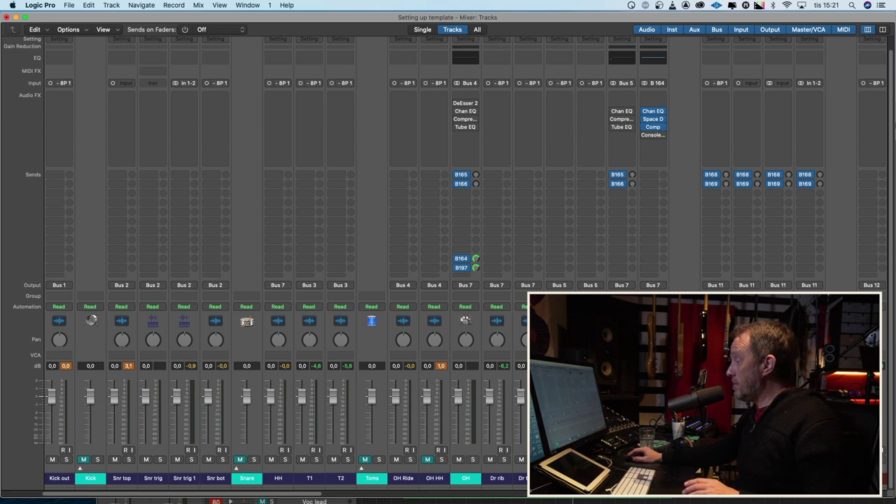
{"action": "left_click", "coordinate": [125, 15]}
{"action": "left_click", "coordinate": [229, 147]}
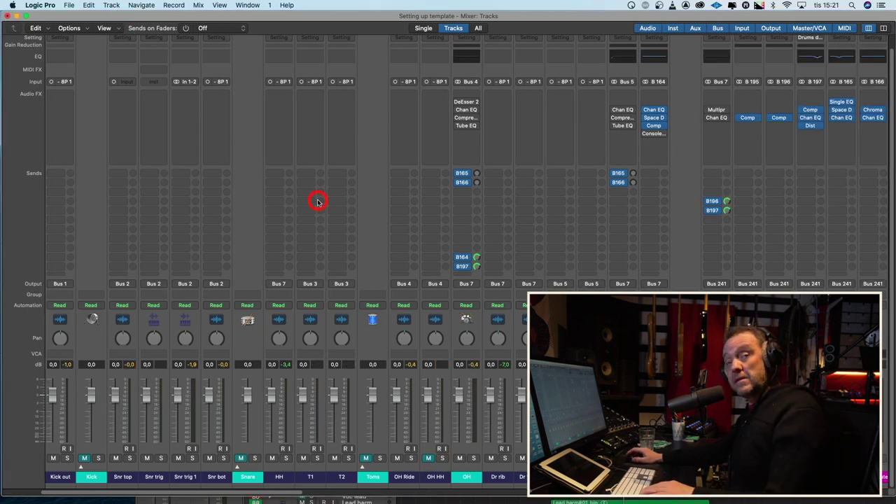
{"action": "key", "text": "space"}
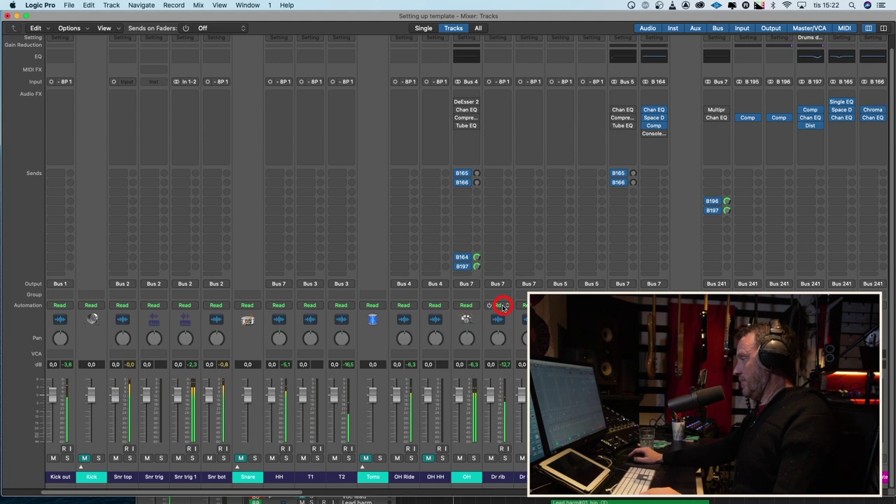
{"action": "left_click", "coordinate": [396, 457]}
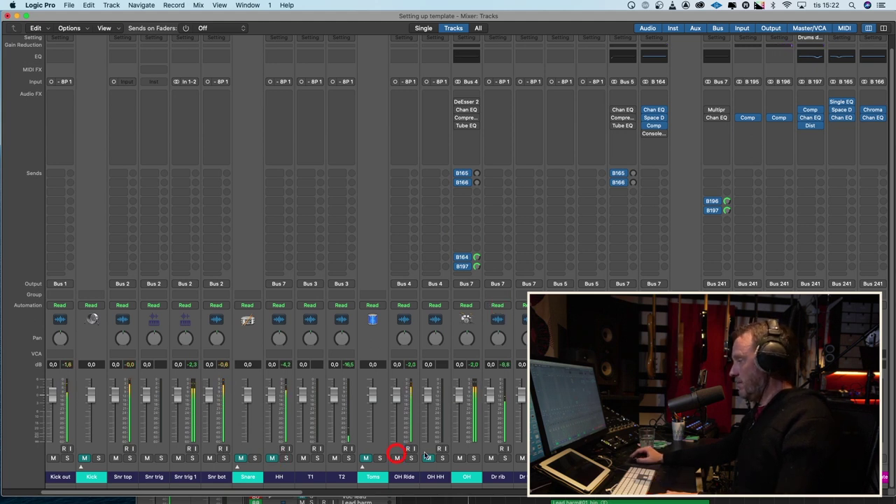
{"action": "left_click", "coordinate": [496, 457]}
{"action": "left_click", "coordinate": [506, 458]}
{"action": "left_click", "coordinate": [521, 457]}
{"action": "left_click", "coordinate": [487, 440]}
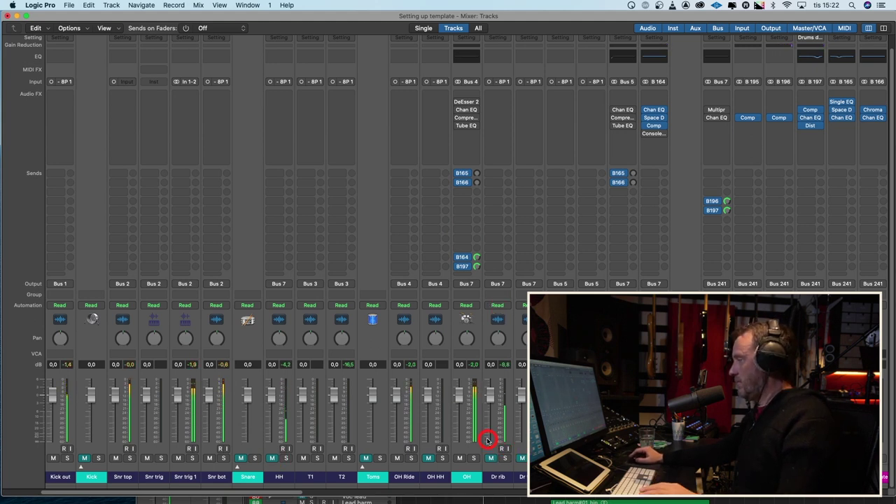
{"action": "left_click", "coordinate": [435, 410]}
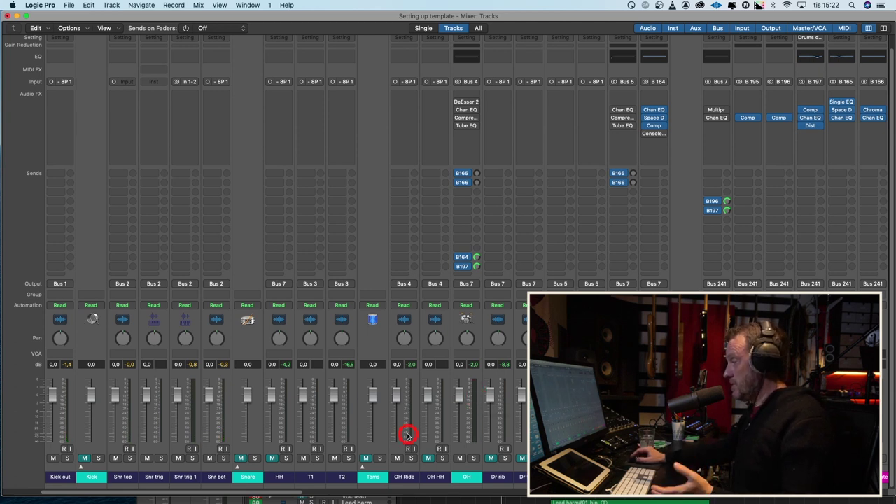
Lower OH Ride and OH HH together to -8.4 dB and replay to check the balance
{"action": "left_click", "coordinate": [409, 476]}
{"action": "left_click", "coordinate": [434, 477], "text": "shift"}
{"action": "left_click_drag", "start_coordinate": [396, 397], "coordinate": [393, 433]}
{"action": "key", "text": "space"}
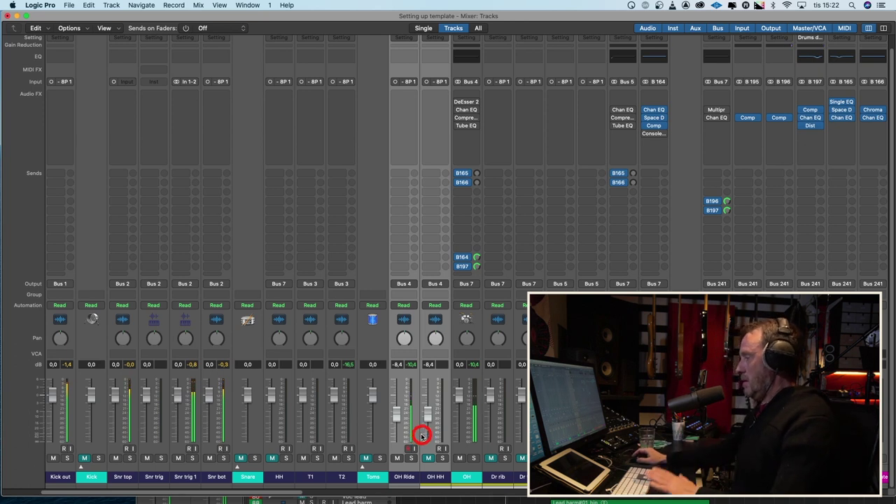
Turn Kick in down to -6,0 dB and expand the Kick stack
{"action": "scroll", "coordinate": [337, 476], "scroll_direction": "left", "scroll_amount": 4}
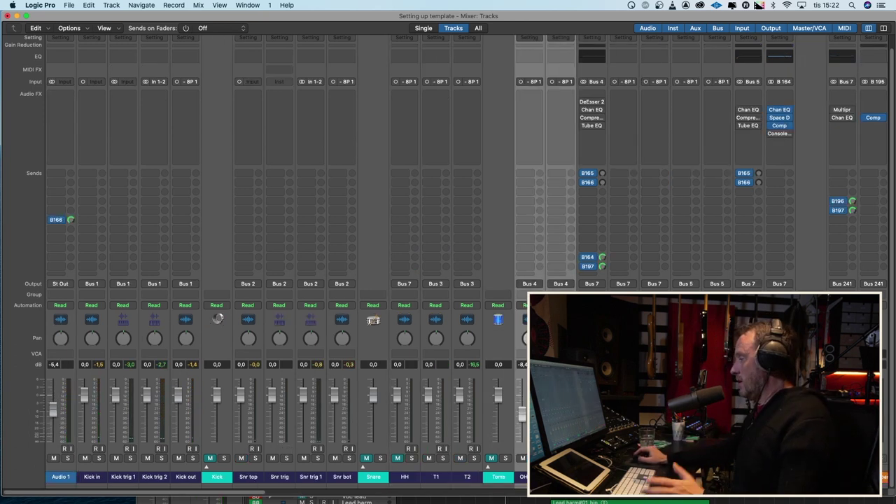
{"action": "left_click", "coordinate": [310, 459]}
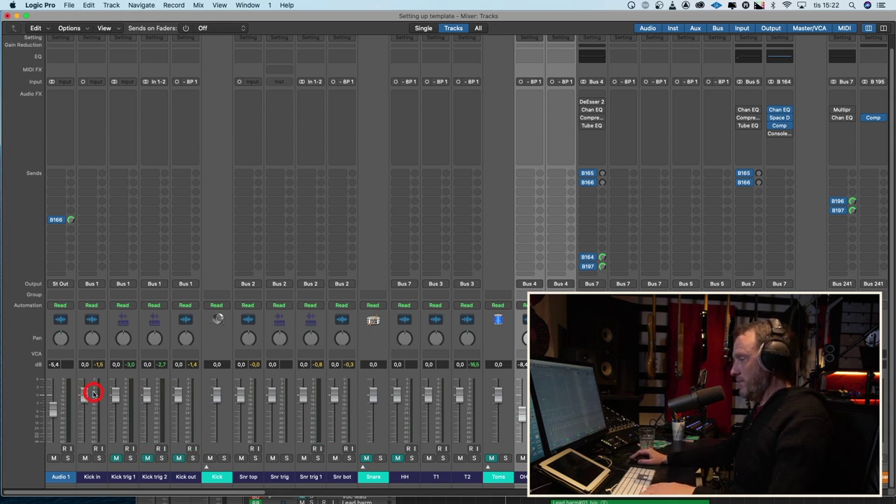
{"action": "left_click_drag", "start_coordinate": [93, 393], "coordinate": [85, 415]}
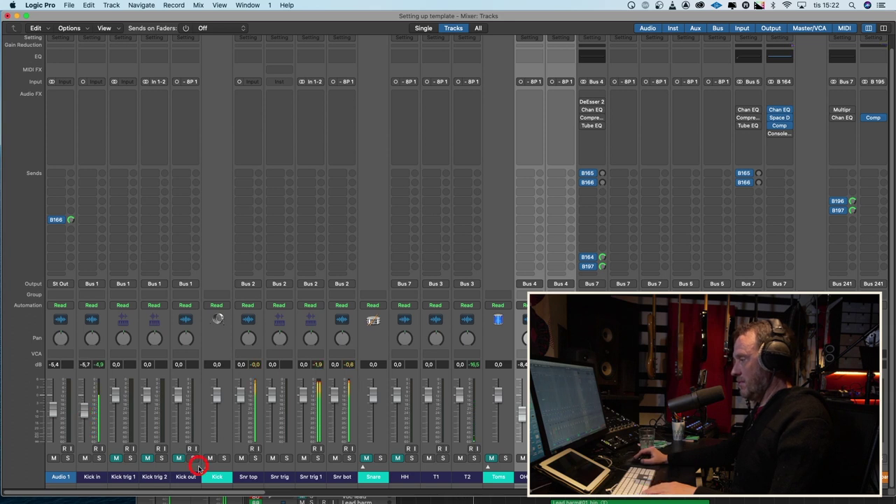
{"action": "left_click", "coordinate": [206, 468]}
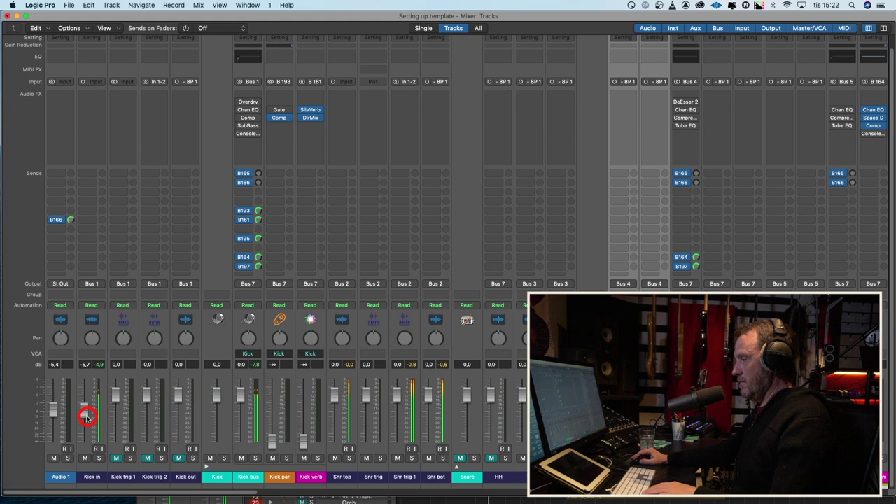
Insert a mono Gain plug-in on the Kick in channel
{"action": "left_click", "coordinate": [94, 94]}
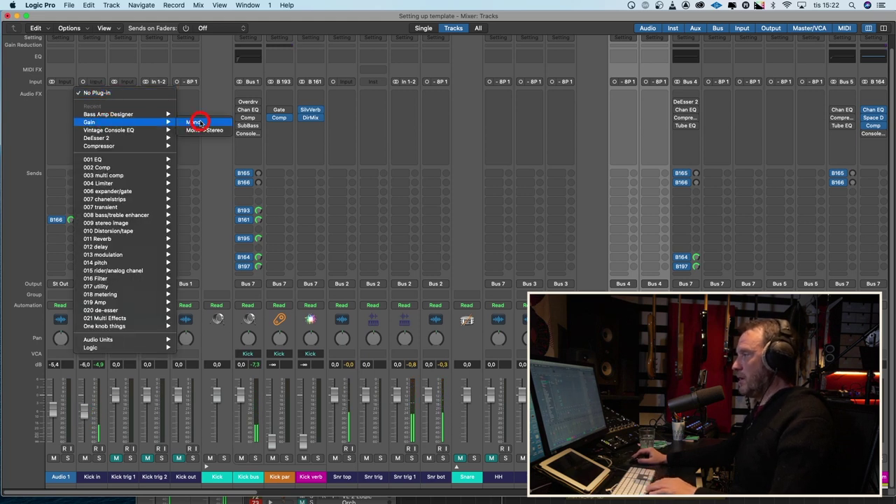
{"action": "left_click", "coordinate": [192, 121]}
{"action": "left_click_drag", "start_coordinate": [332, 129], "coordinate": [195, 90]}
Flip Kick in's polarity on and off to compare, finishing with phase invert off
{"action": "left_click", "coordinate": [234, 155]}
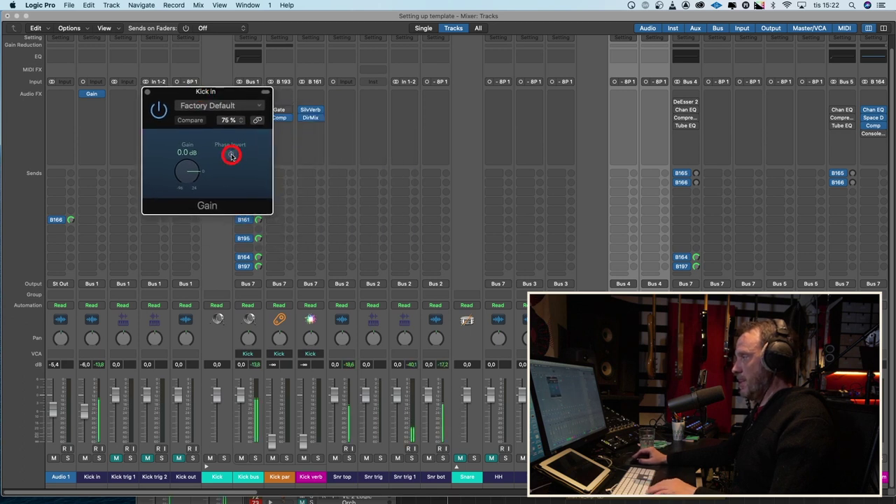
{"action": "left_click", "coordinate": [231, 154]}
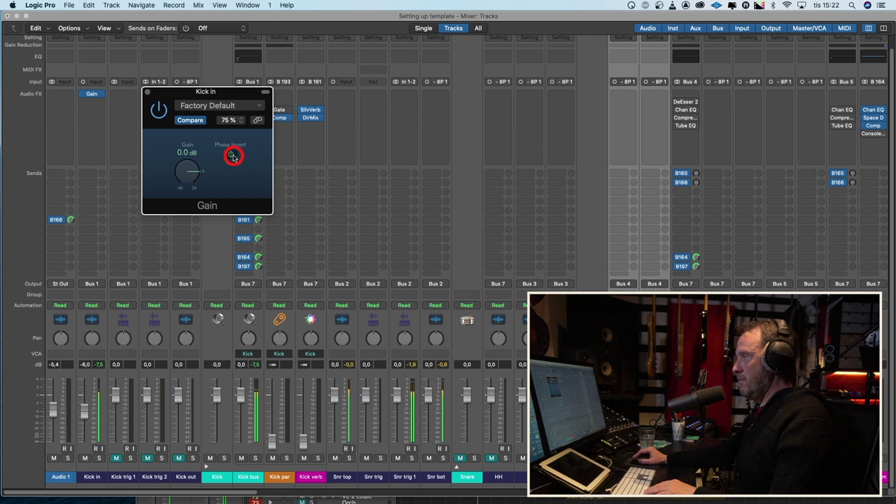
{"action": "left_click", "coordinate": [232, 155]}
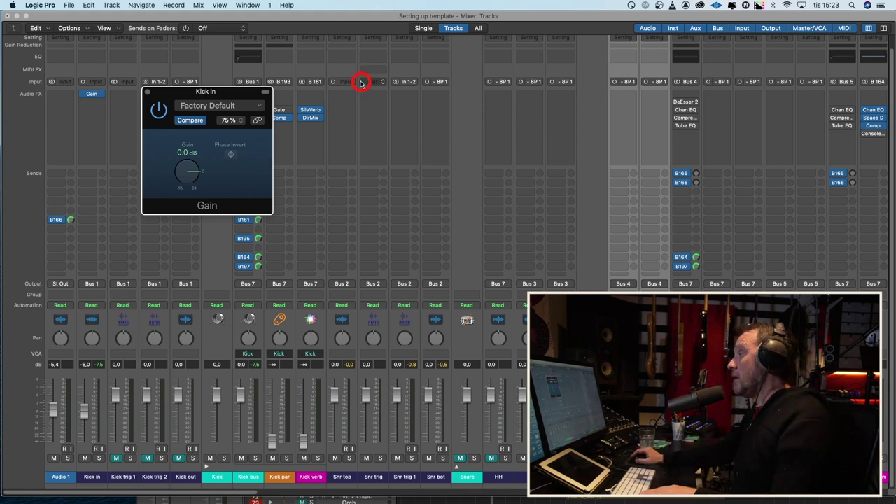
{"action": "left_click", "coordinate": [234, 156]}
{"action": "left_click_drag", "start_coordinate": [234, 157], "coordinate": [251, 157]}
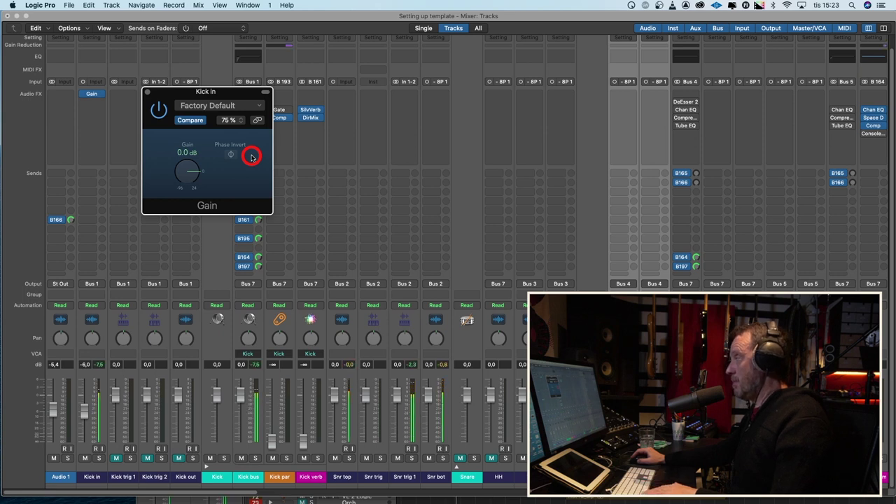
{"action": "mouse_move", "coordinate": [251, 157]}
{"action": "left_mouse_down"}
{"action": "mouse_move", "coordinate": [234, 156]}
{"action": "mouse_move", "coordinate": [249, 155]}
{"action": "left_mouse_up"}
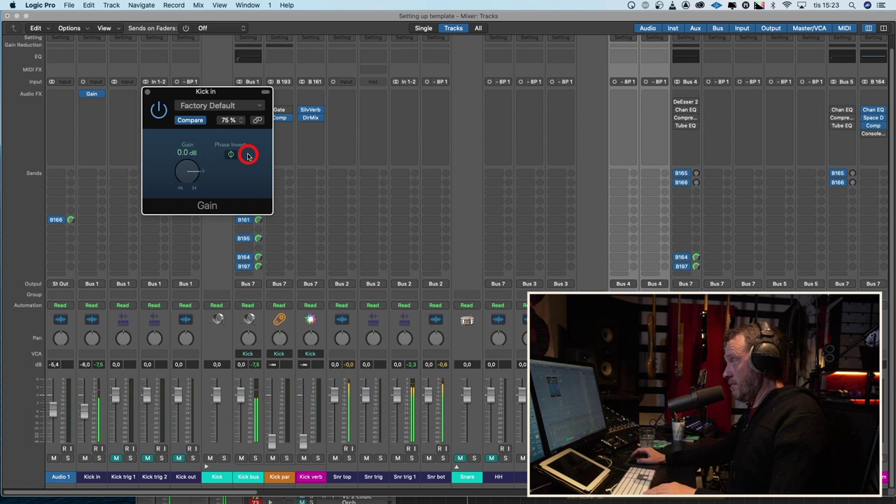
{"action": "left_click_drag", "start_coordinate": [249, 155], "coordinate": [234, 155]}
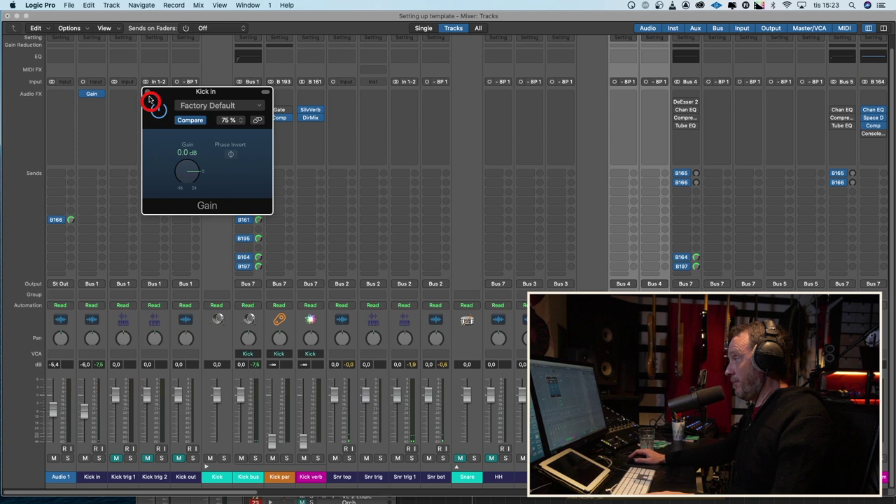
Mute Kick and Snr trig, move the Gain plug-in to Snr top, and lower Snr top slightly
{"action": "left_click", "coordinate": [210, 458]}
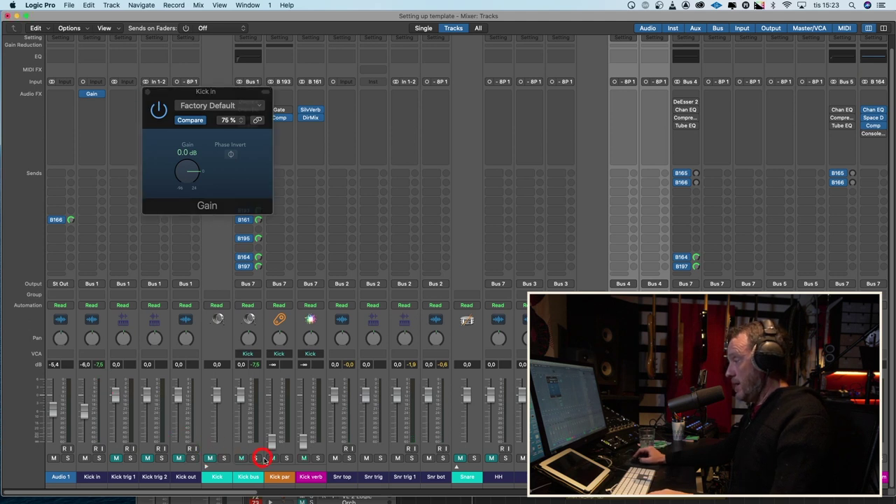
{"action": "left_click", "coordinate": [366, 458]}
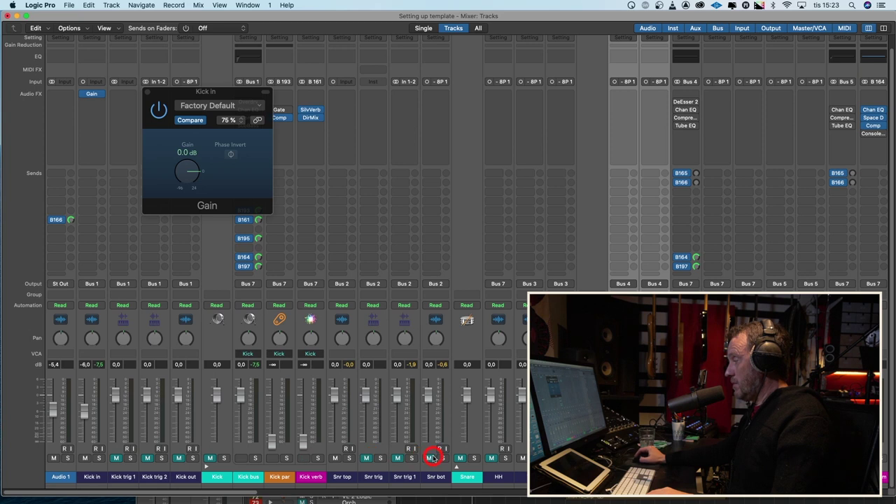
{"action": "left_click_drag", "start_coordinate": [342, 421], "coordinate": [336, 420]}
{"action": "left_click_drag", "start_coordinate": [92, 93], "coordinate": [342, 93]}
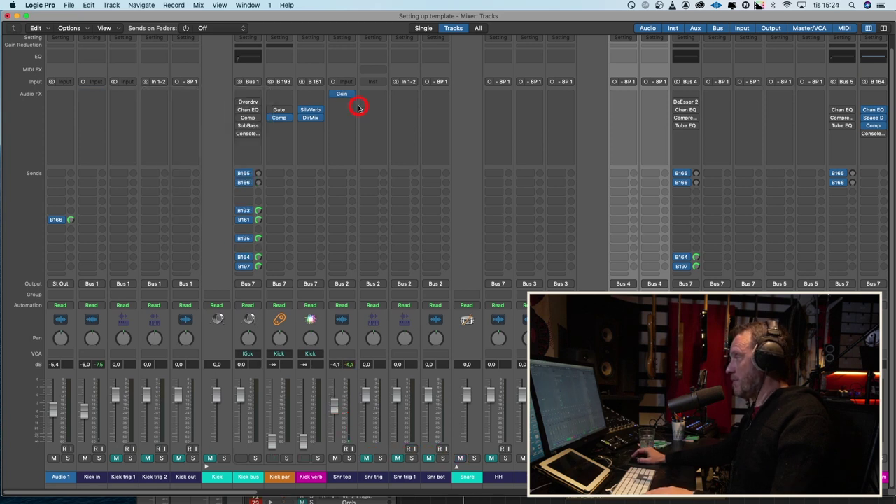
{"action": "left_click_drag", "start_coordinate": [334, 405], "coordinate": [334, 425]}
Expand the Snare stack and check Snr top's polarity in Gain, leaving phase invert off
{"action": "left_click", "coordinate": [457, 466]}
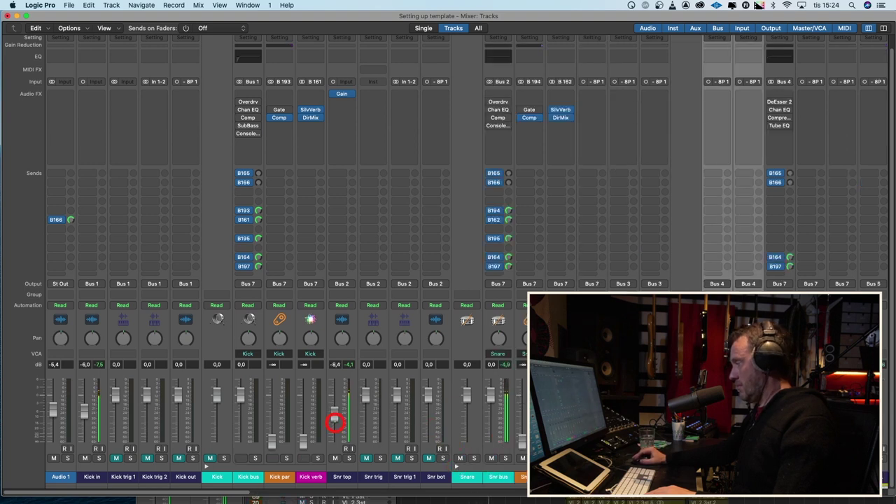
{"action": "left_click", "coordinate": [342, 94]}
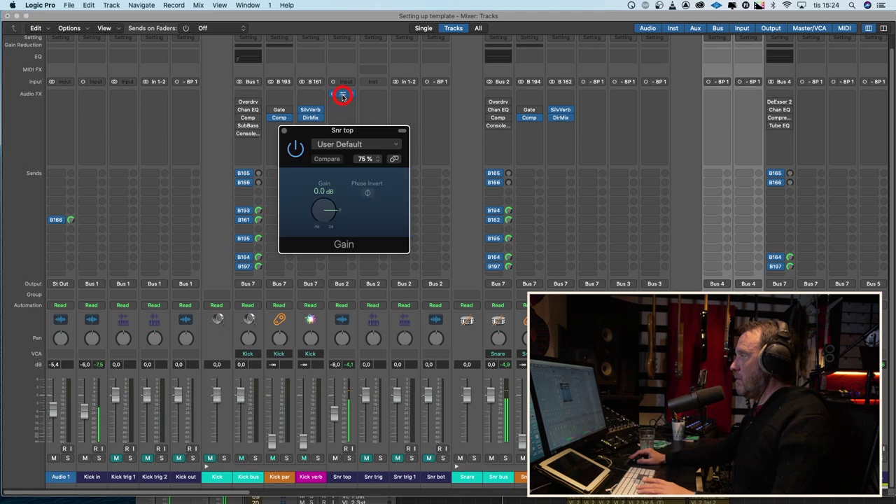
{"action": "left_click", "coordinate": [367, 193]}
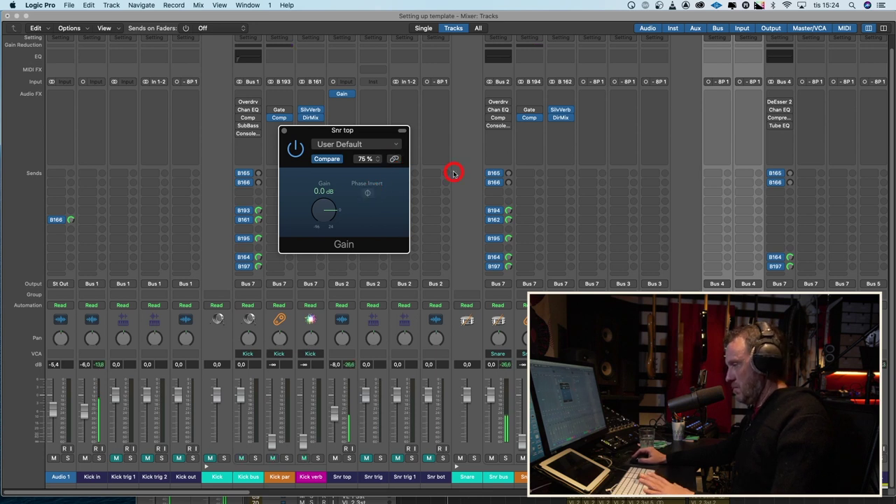
{"action": "left_click", "coordinate": [284, 130]}
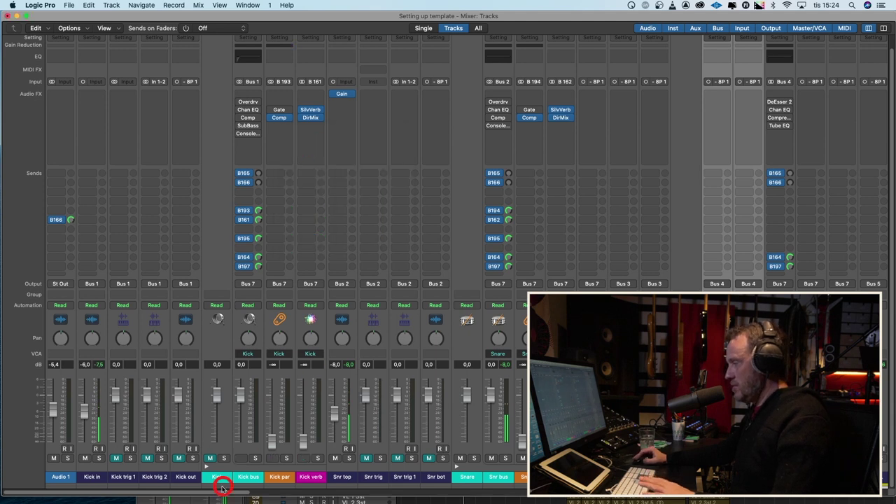
Move the Gain plug-in from Snr top to Room L and adjust Room L's level during playback
{"action": "left_click_drag", "start_coordinate": [214, 492], "coordinate": [269, 492]}
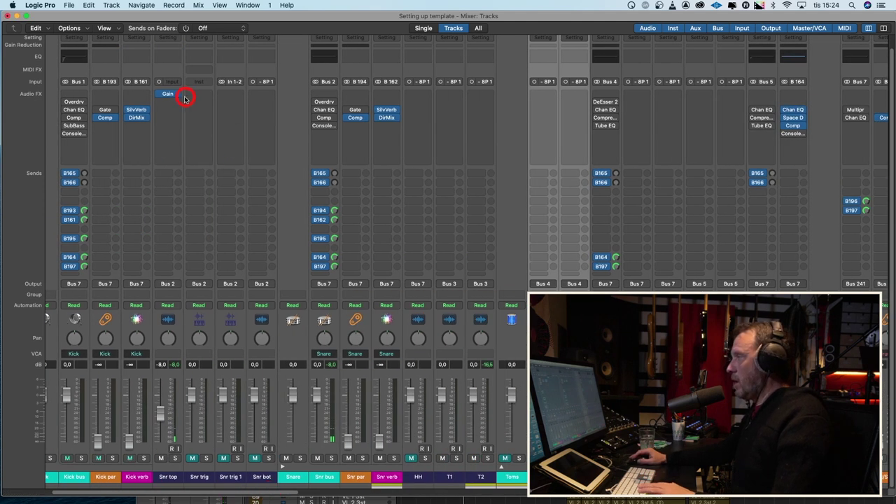
{"action": "left_click_drag", "start_coordinate": [170, 93], "coordinate": [707, 95]}
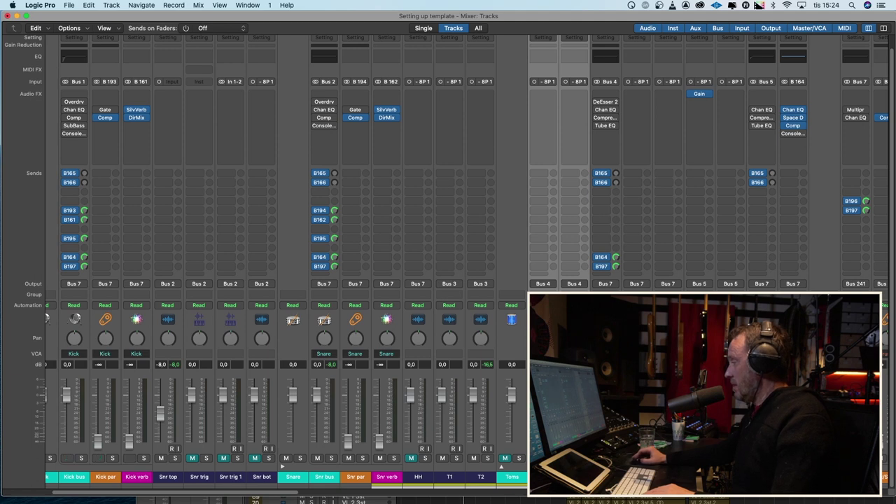
{"action": "left_click_drag", "start_coordinate": [272, 494], "coordinate": [334, 495]}
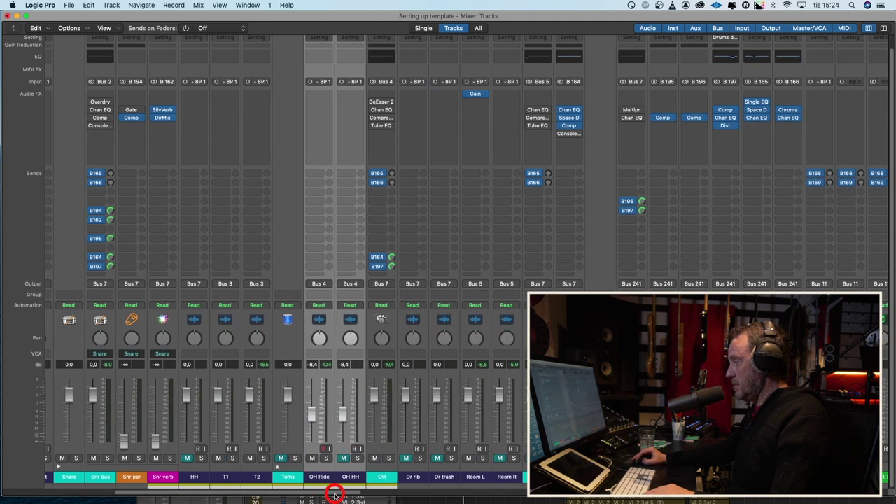
{"action": "key", "text": "space"}
{"action": "left_click", "coordinate": [469, 403]}
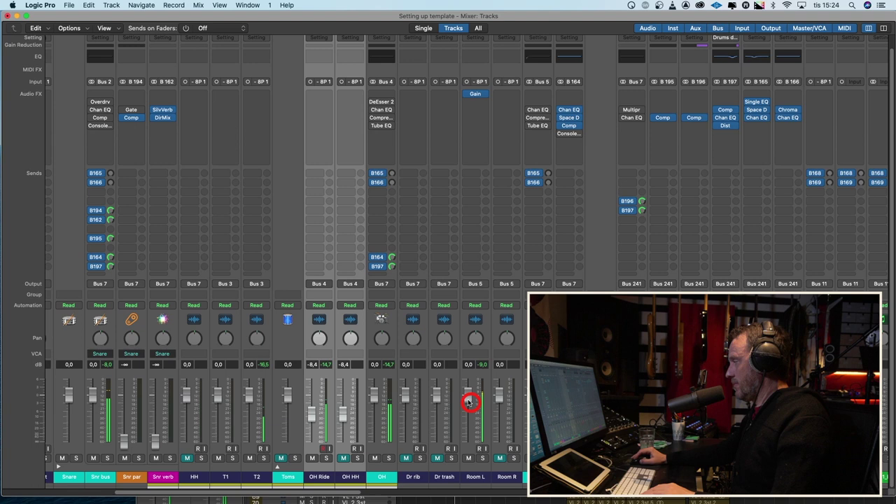
{"action": "left_click_drag", "start_coordinate": [469, 402], "coordinate": [465, 418]}
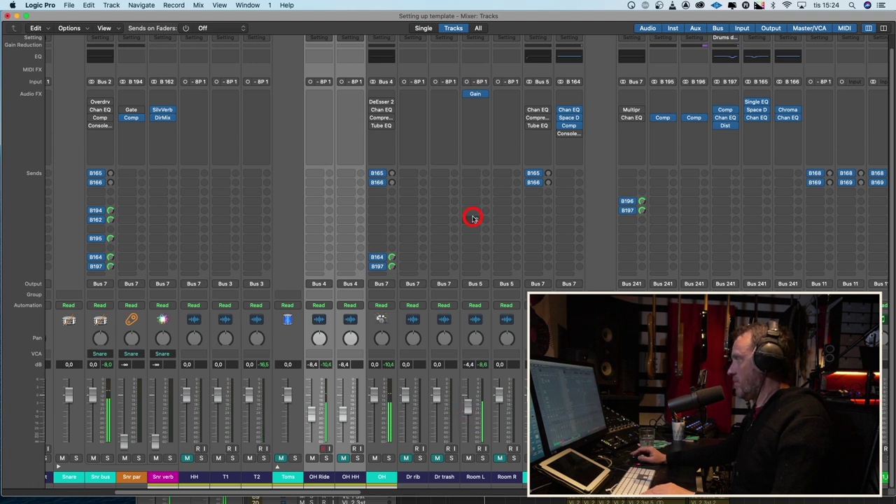
Flip Room L's polarity to compare, then turn it back off and close the Gain window
{"action": "left_click", "coordinate": [475, 93]}
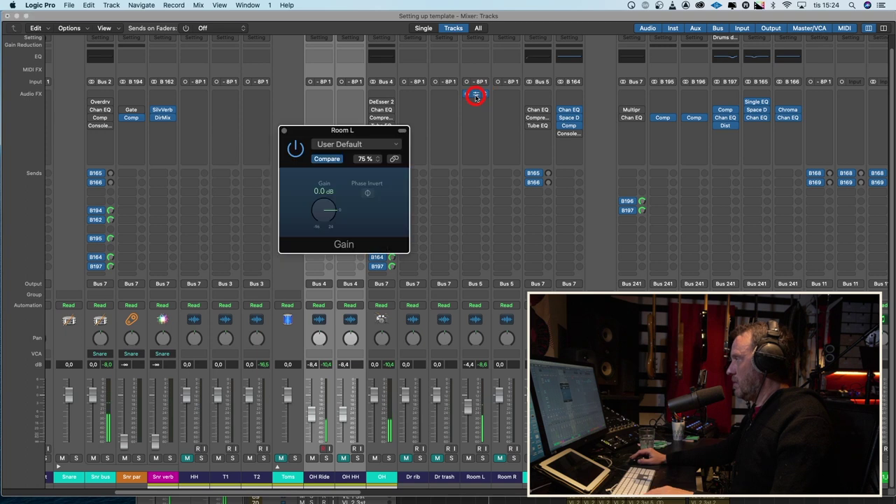
{"action": "left_click", "coordinate": [366, 195]}
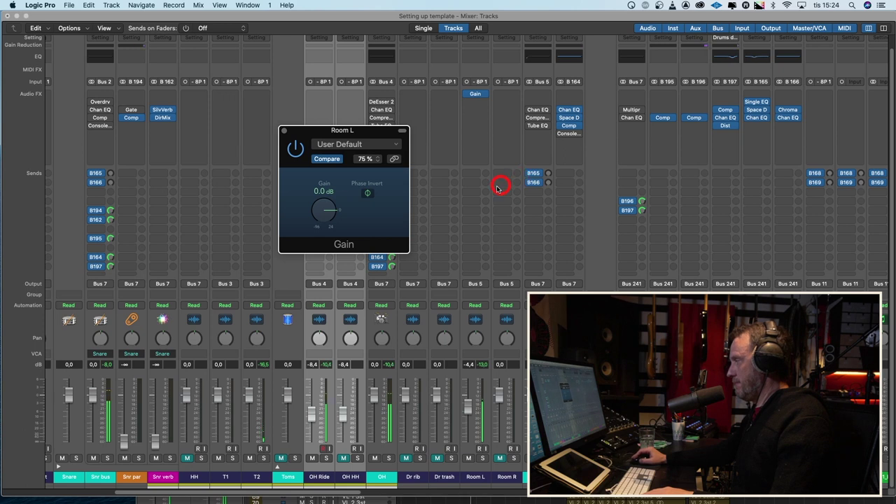
{"action": "left_click", "coordinate": [368, 193]}
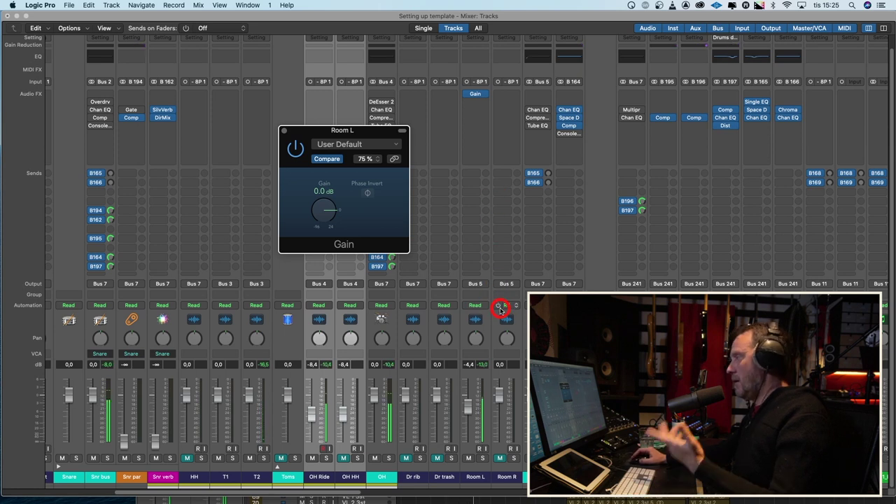
{"action": "left_click", "coordinate": [284, 131]}
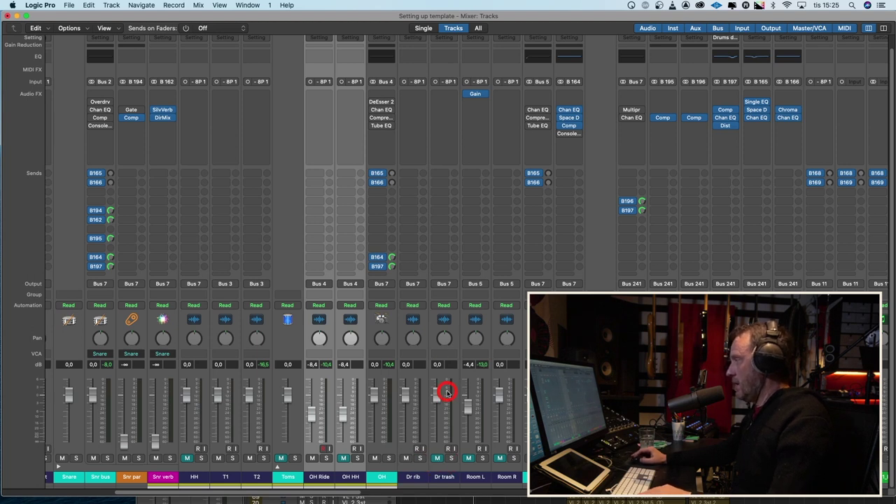
Move the Gain plug-in to Dr rib, lower its level, and compare polarity, leaving invert off
{"action": "left_click_drag", "start_coordinate": [475, 94], "coordinate": [418, 98]}
{"action": "mouse_move", "coordinate": [406, 399]}
{"action": "left_mouse_down"}
{"action": "mouse_move", "coordinate": [405, 418]}
{"action": "mouse_move", "coordinate": [420, 406]}
{"action": "left_mouse_up"}
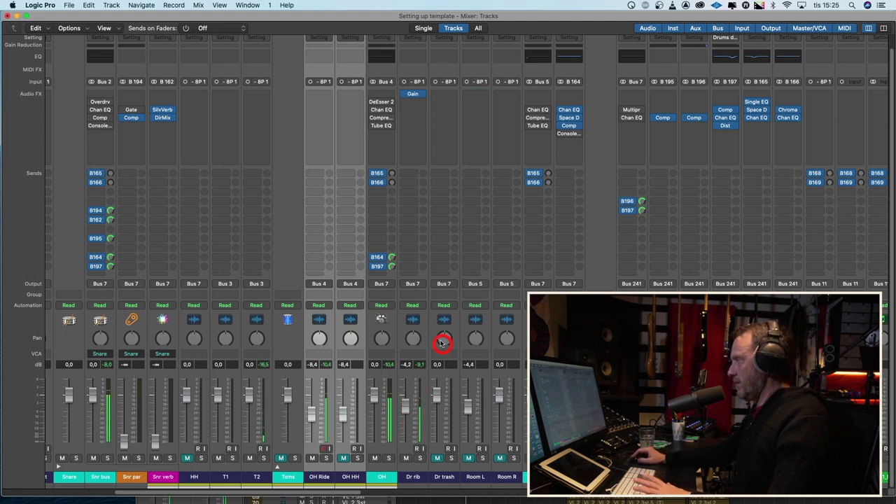
{"action": "left_click", "coordinate": [416, 95]}
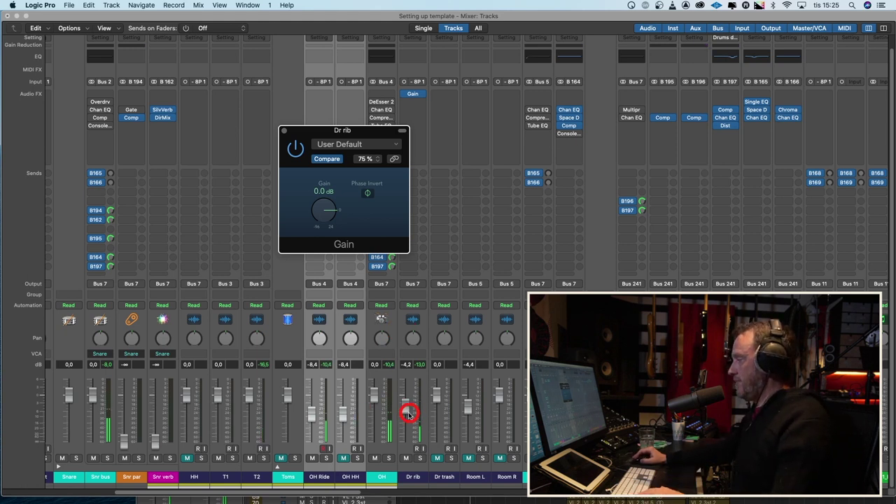
{"action": "left_click", "coordinate": [408, 417]}
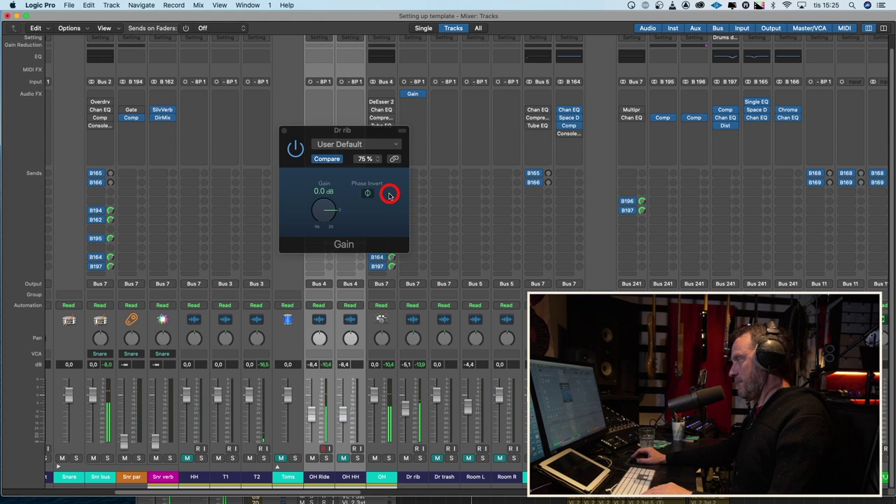
{"action": "left_click", "coordinate": [367, 193]}
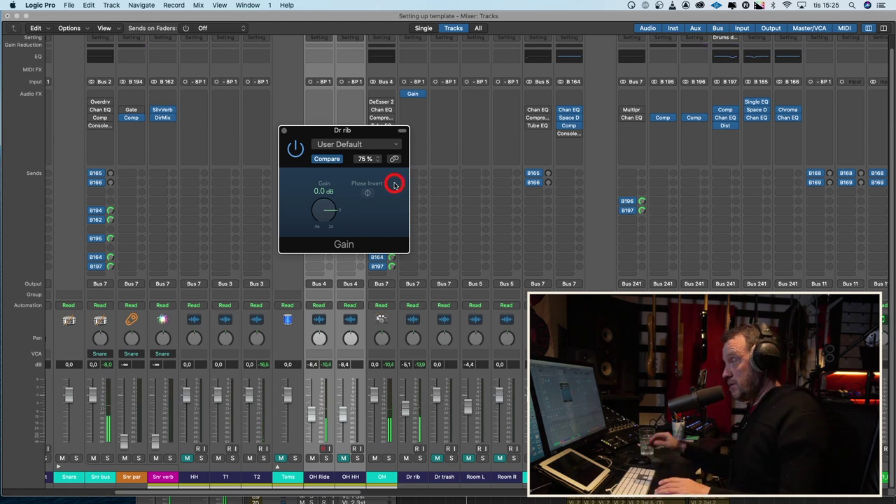
Mute Dr rib and unmute Dr trash
{"action": "left_click", "coordinate": [406, 457]}
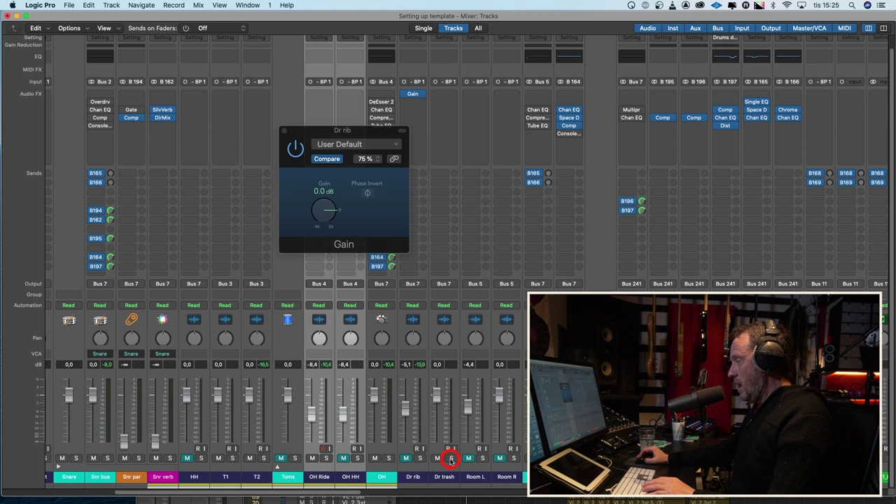
{"action": "left_click", "coordinate": [437, 457]}
{"action": "left_click", "coordinate": [444, 474]}
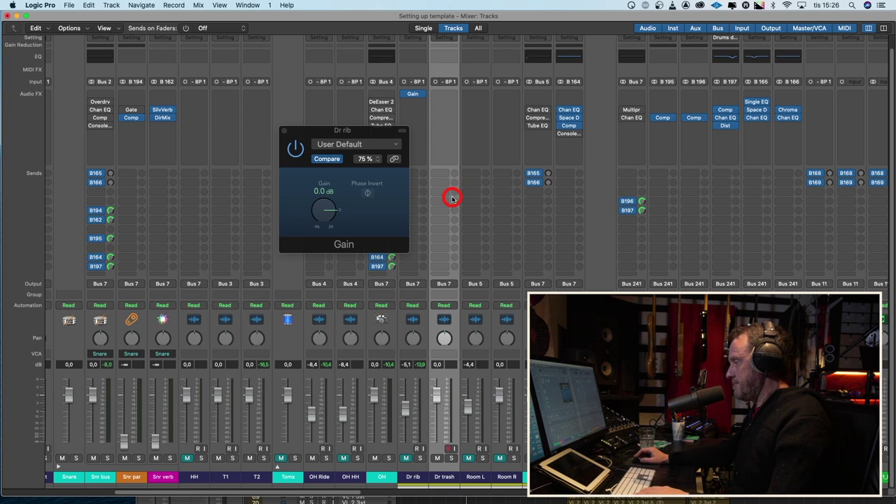
Lower Dr trash slightly, copy Dr rib's Gain plug-in onto it, check its polarity, and close both Gain windows
{"action": "mouse_move", "coordinate": [436, 396]}
{"action": "left_mouse_down"}
{"action": "mouse_move", "coordinate": [436, 408]}
{"action": "mouse_move", "coordinate": [436, 401]}
{"action": "left_mouse_up"}
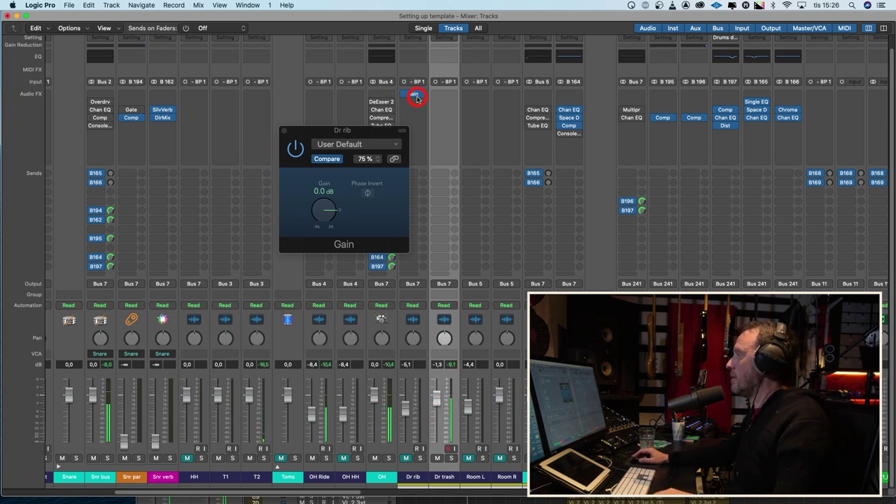
{"action": "left_click_drag", "start_coordinate": [414, 95], "coordinate": [444, 94]}
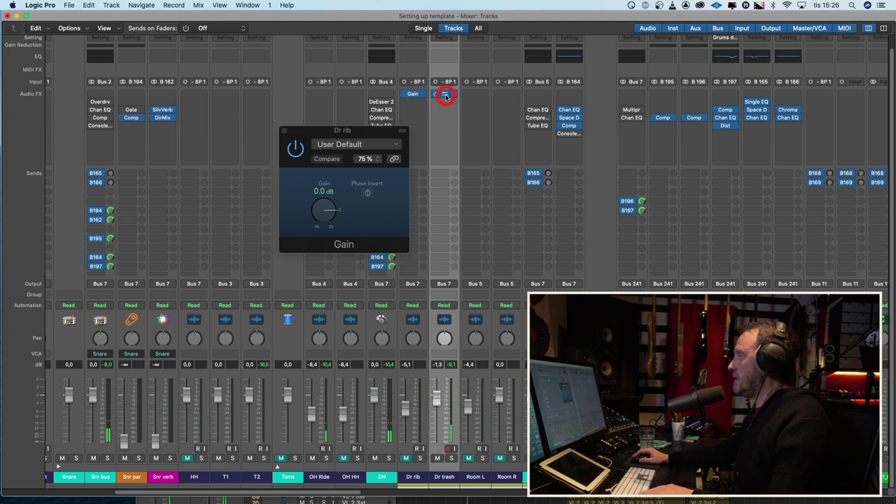
{"action": "left_click", "coordinate": [445, 95]}
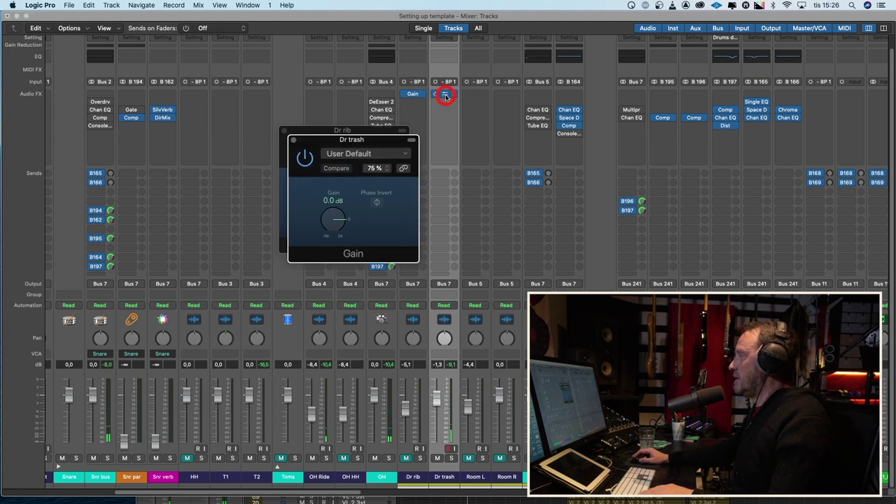
{"action": "left_click", "coordinate": [286, 132]}
{"action": "left_click", "coordinate": [285, 131]}
{"action": "left_click", "coordinate": [380, 201]}
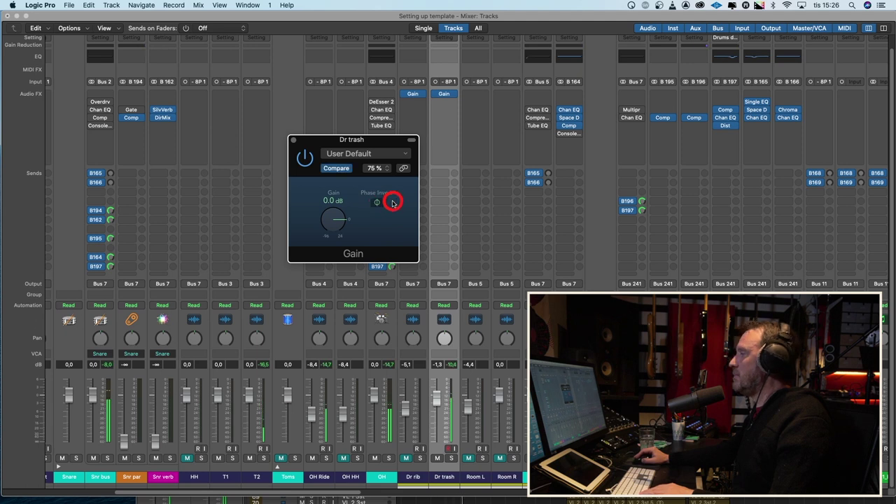
{"action": "left_click", "coordinate": [293, 140]}
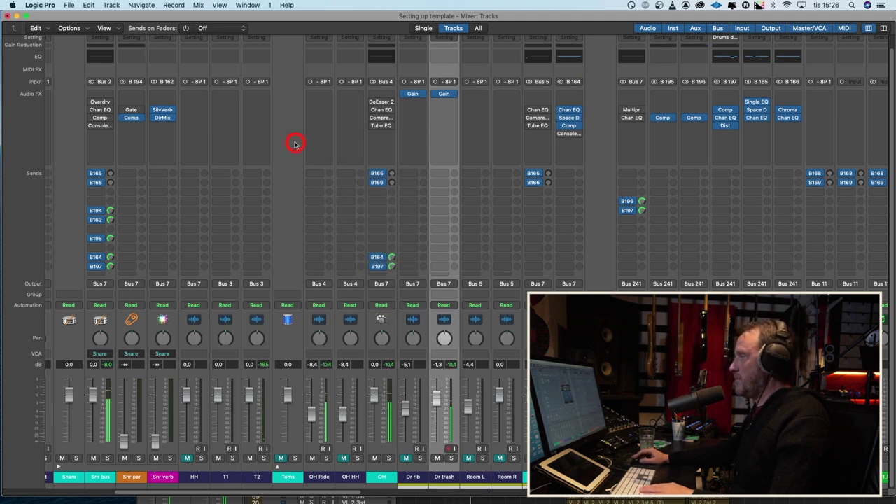
{"action": "left_click", "coordinate": [415, 95]}
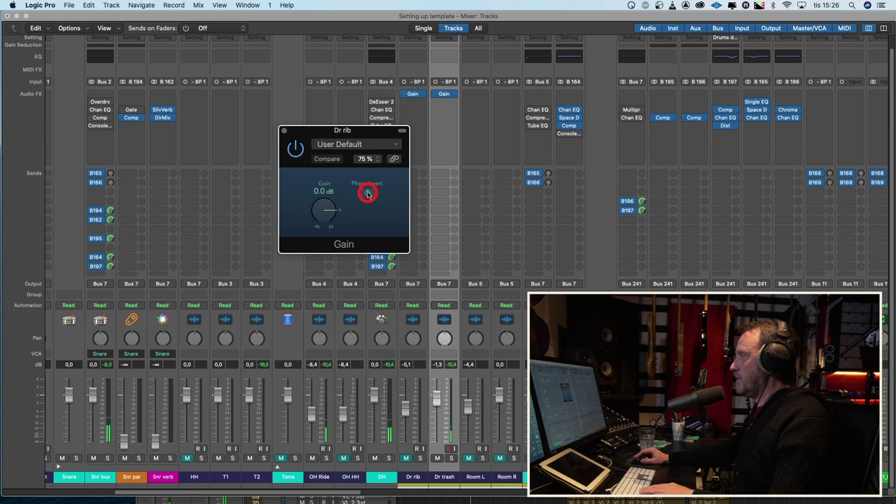
{"action": "left_click", "coordinate": [286, 133]}
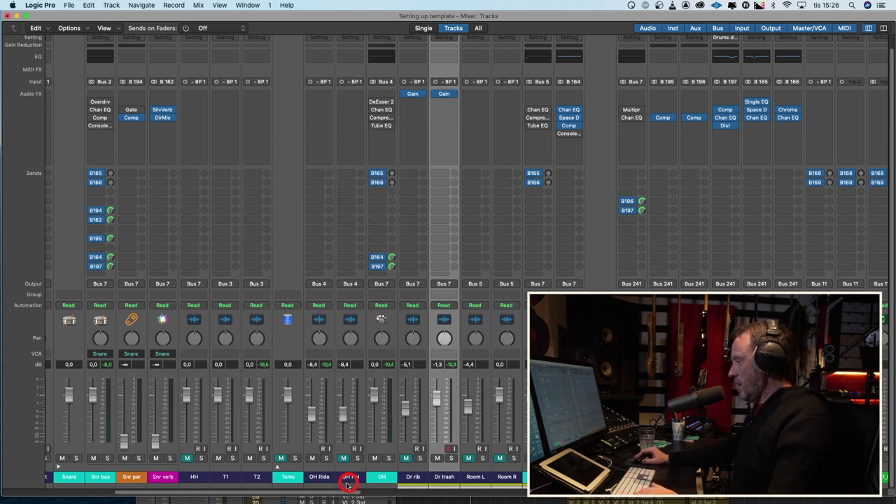
{"action": "left_click_drag", "start_coordinate": [346, 490], "coordinate": [340, 487]}
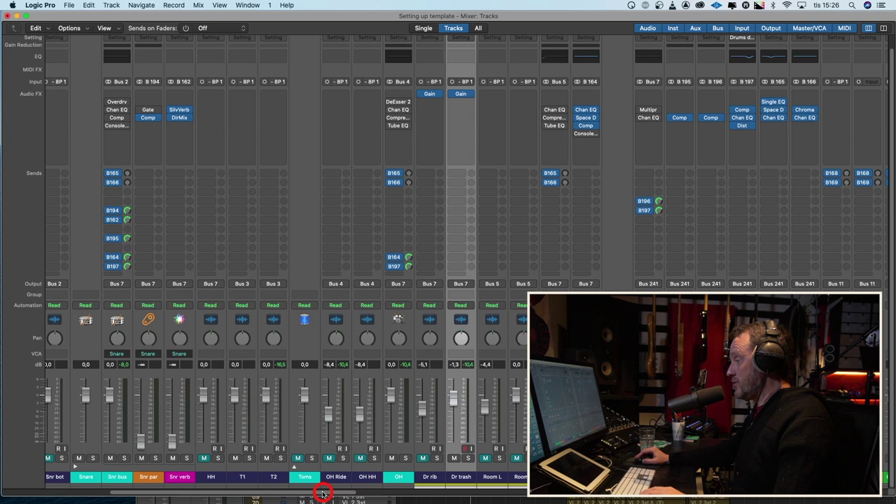
During playback, set Kick trig 1 to -10,0, Kick trig 2 to -8,0 and Kick out to -7,4 dB
{"action": "left_click_drag", "start_coordinate": [324, 494], "coordinate": [185, 494]}
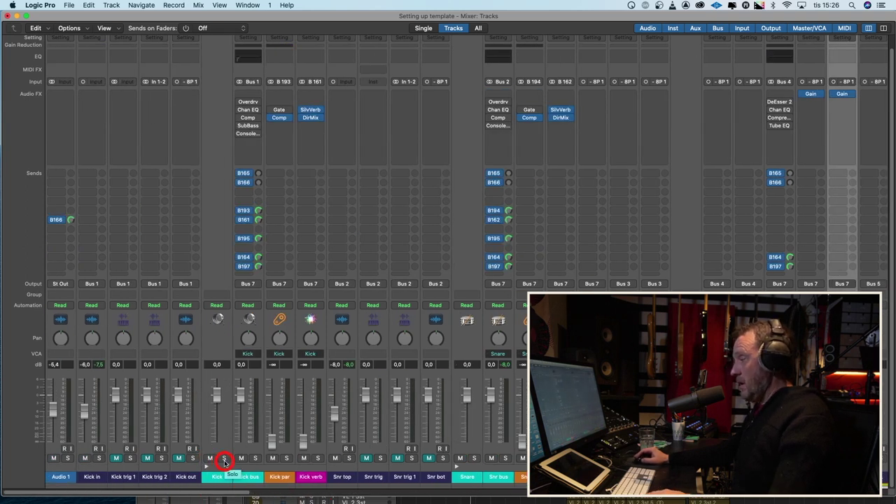
{"action": "key", "text": "space"}
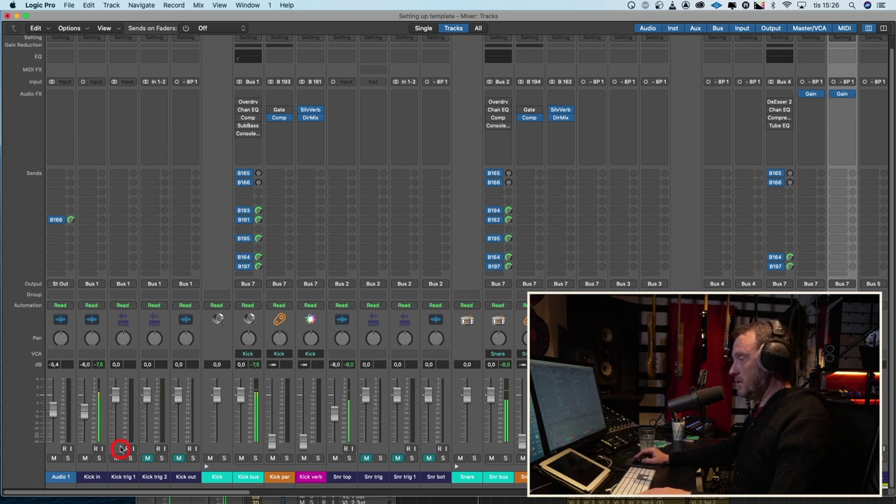
{"action": "left_click_drag", "start_coordinate": [116, 394], "coordinate": [115, 440]}
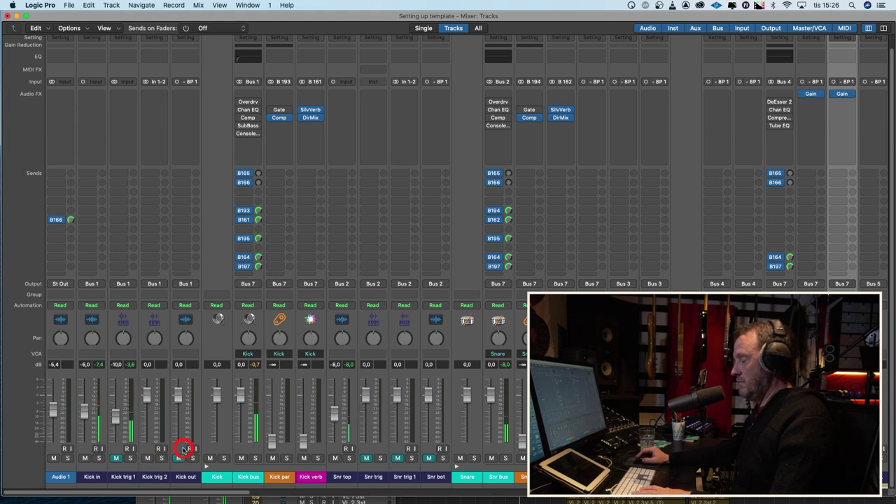
{"action": "left_click_drag", "start_coordinate": [147, 399], "coordinate": [138, 435]}
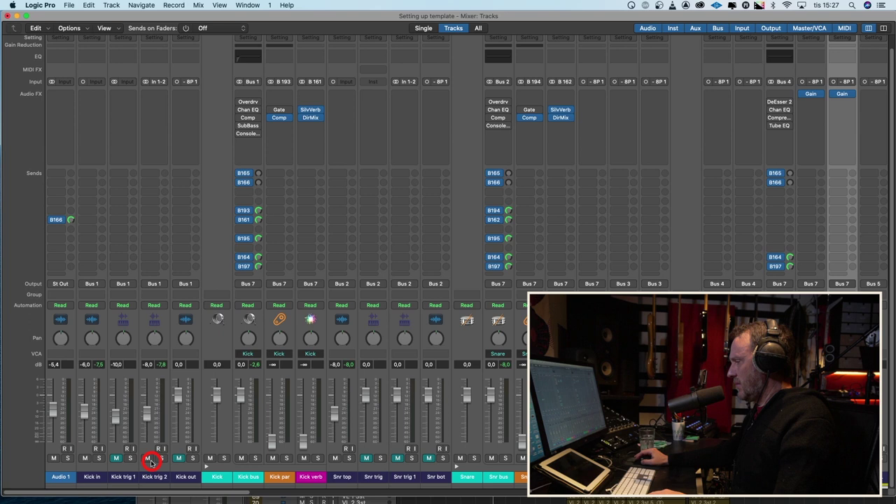
{"action": "left_click", "coordinate": [177, 458]}
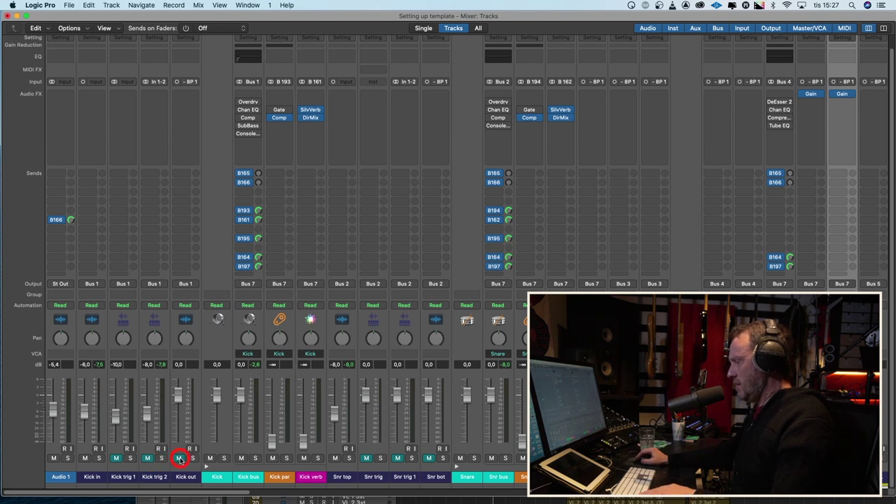
{"action": "left_click_drag", "start_coordinate": [179, 396], "coordinate": [179, 434]}
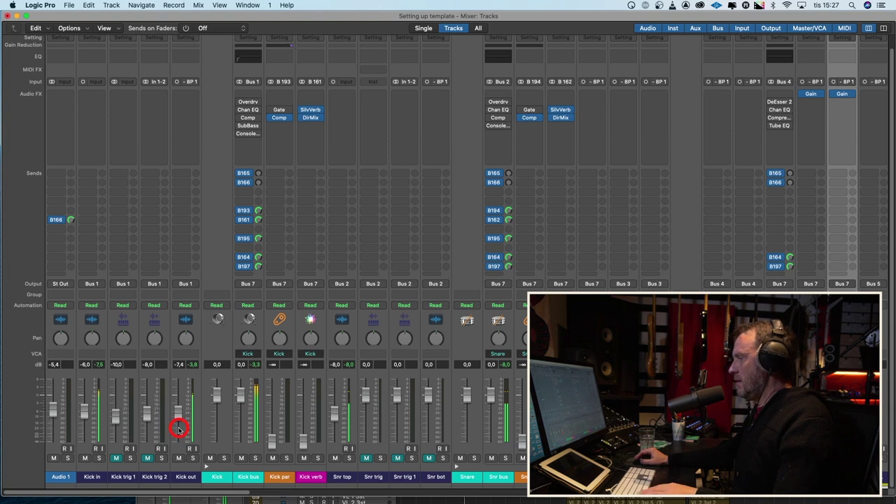
Insert a mono Gain plug-in on Kick out, flip its polarity, and raise Kick out to -5,0 dB
{"action": "left_click", "coordinate": [189, 93]}
{"action": "mouse_move", "coordinate": [197, 114]}
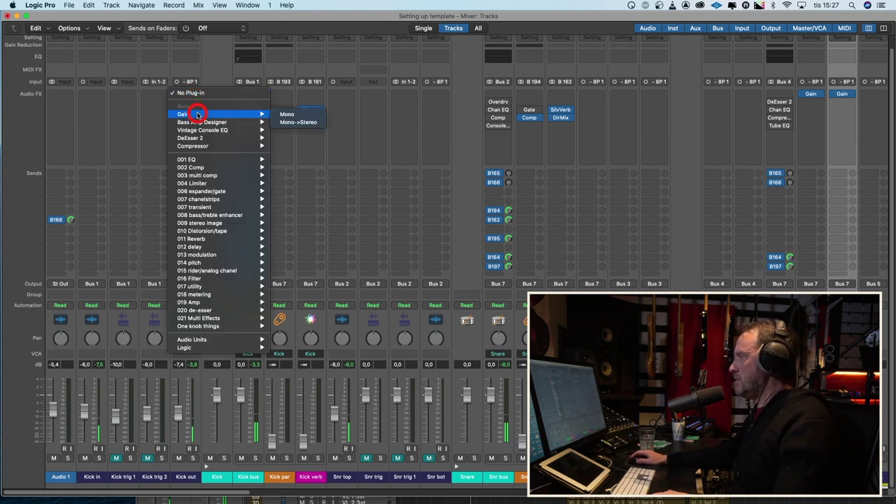
{"action": "left_click", "coordinate": [292, 114]}
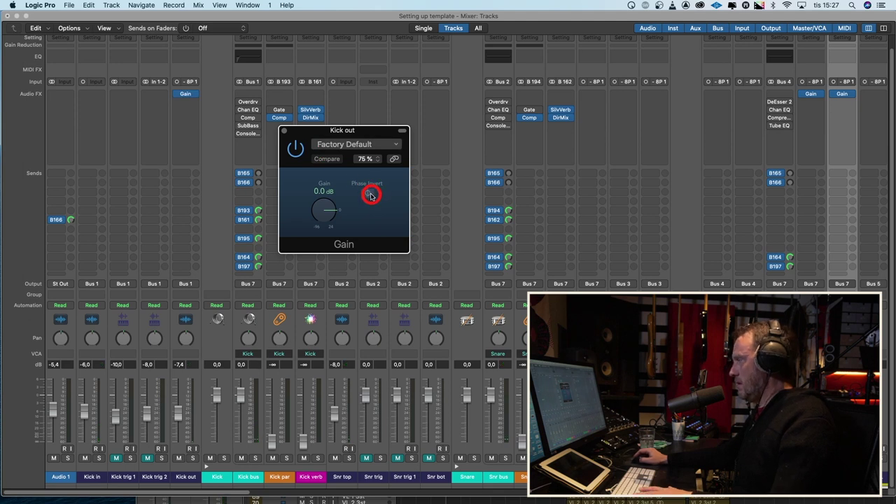
{"action": "left_click", "coordinate": [369, 195]}
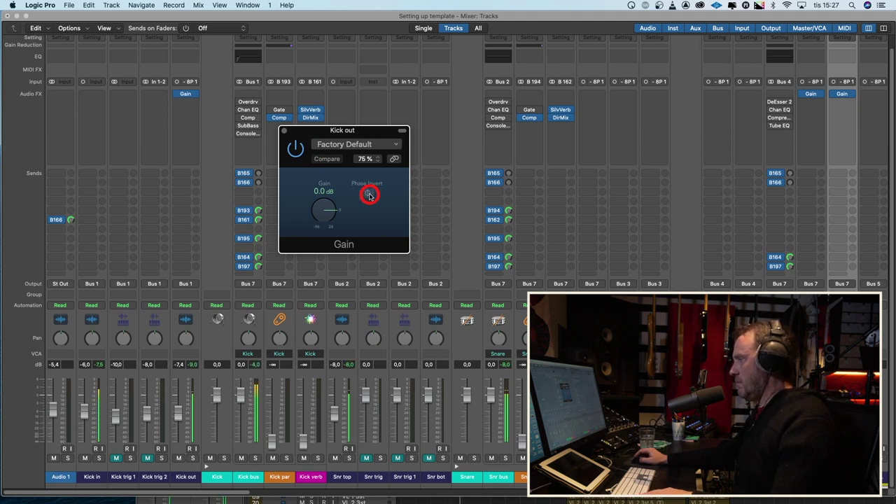
{"action": "left_click", "coordinate": [369, 195]}
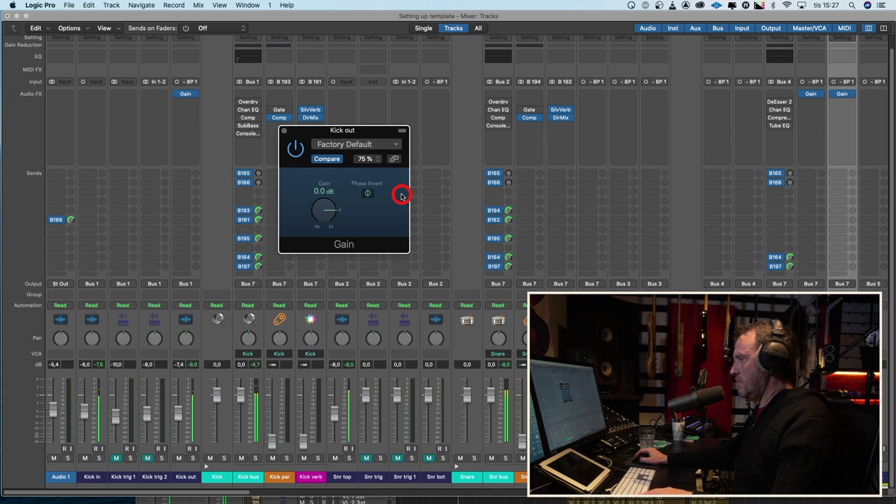
{"action": "left_click_drag", "start_coordinate": [176, 410], "coordinate": [180, 399]}
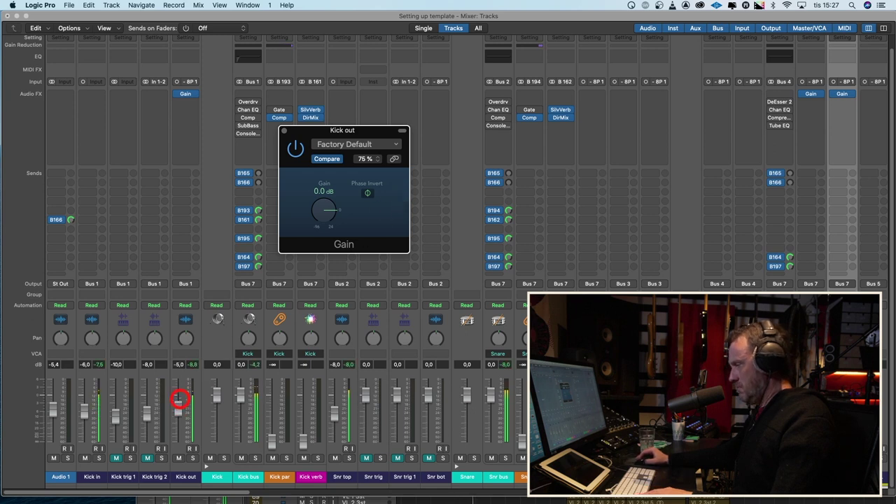
{"action": "left_click", "coordinate": [367, 195]}
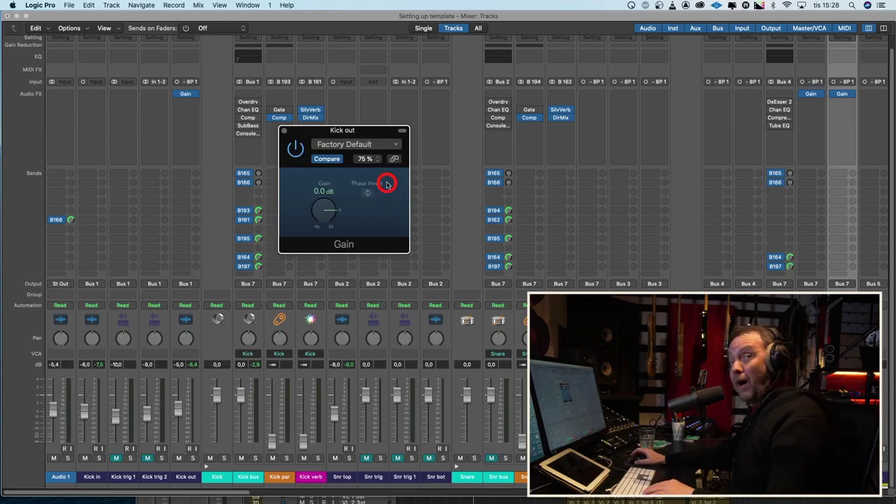
Compare Kick out's polarity during playback, return it to normal, and unmute and raise Kick trig 2
{"action": "key", "text": "space"}
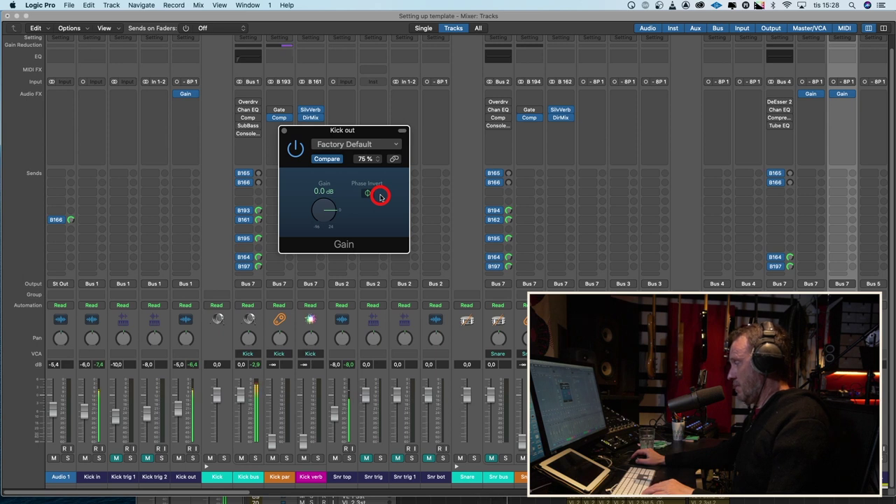
{"action": "left_click", "coordinate": [368, 194]}
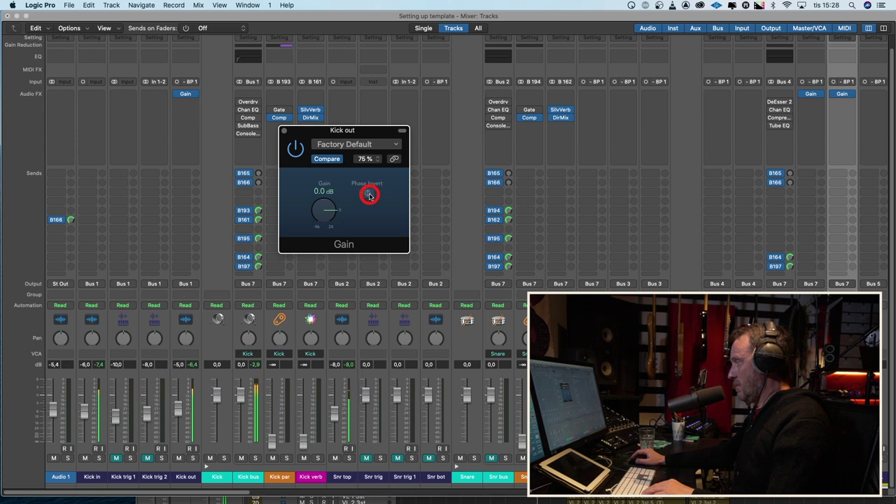
{"action": "left_click", "coordinate": [370, 196]}
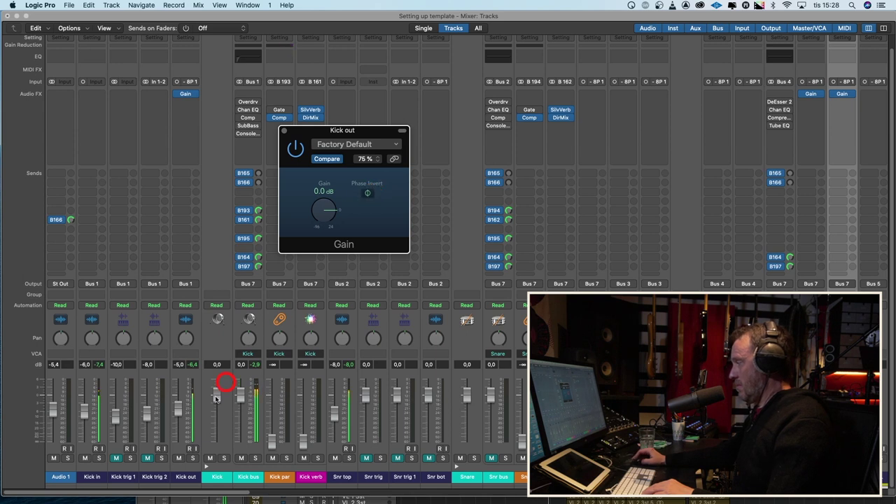
{"action": "left_click", "coordinate": [147, 458]}
{"action": "left_click_drag", "start_coordinate": [147, 418], "coordinate": [151, 413]}
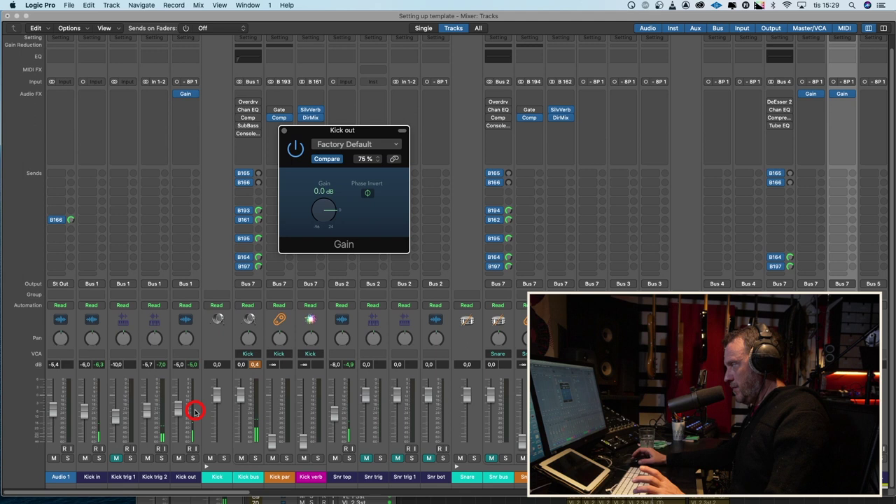
{"action": "left_click", "coordinate": [285, 132]}
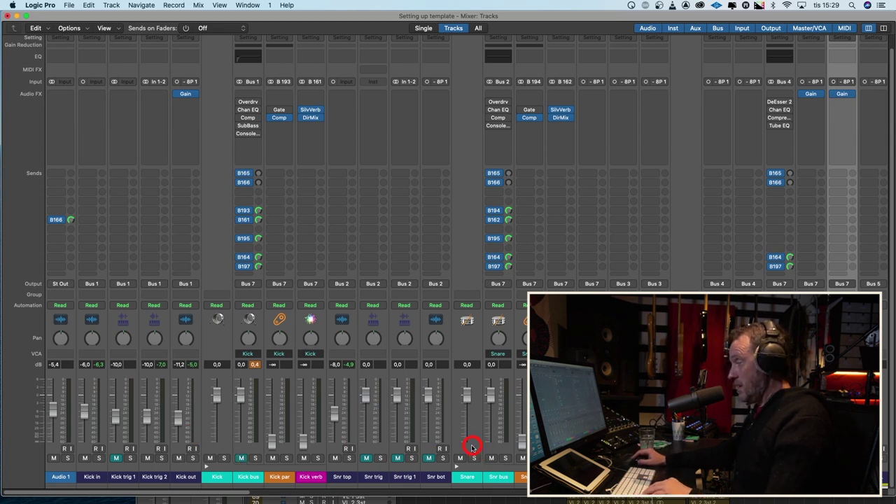
During playback, set Snr bot to -8,8 and insert a mono Gain plug-in with inverted polarity
{"action": "key", "text": "space"}
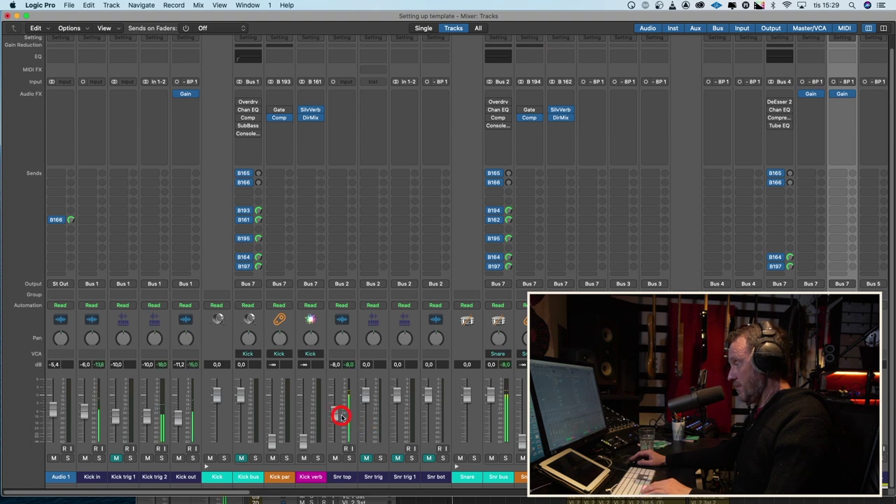
{"action": "mouse_move", "coordinate": [422, 419]}
{"action": "left_mouse_down"}
{"action": "mouse_move", "coordinate": [430, 420]}
{"action": "mouse_move", "coordinate": [429, 457]}
{"action": "mouse_move", "coordinate": [429, 417]}
{"action": "left_mouse_up"}
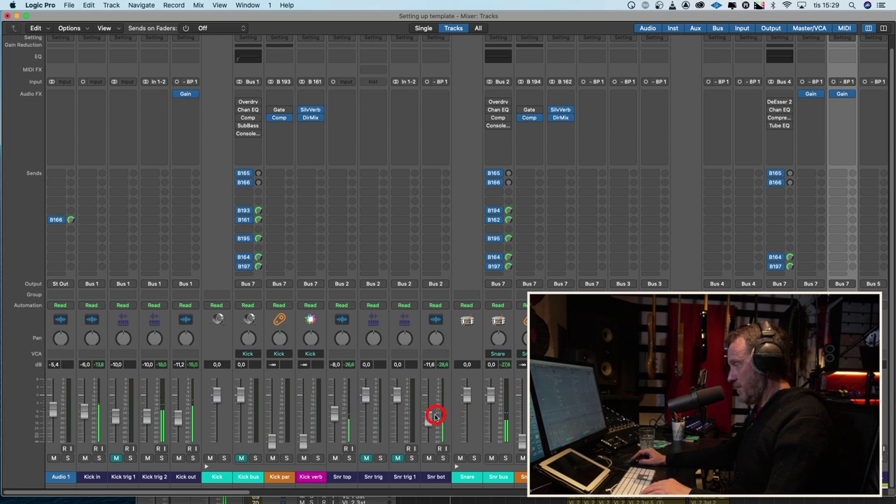
{"action": "left_click_drag", "start_coordinate": [435, 414], "coordinate": [431, 410]}
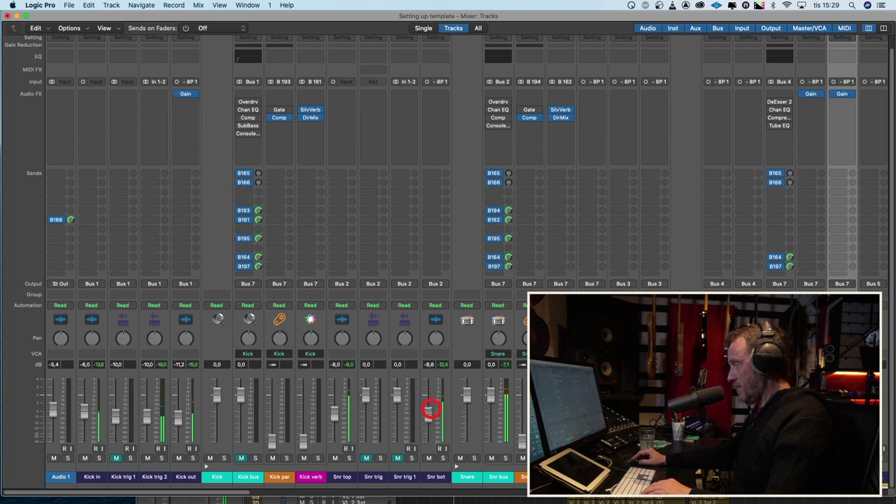
{"action": "left_click", "coordinate": [443, 93]}
{"action": "mouse_move", "coordinate": [452, 116]}
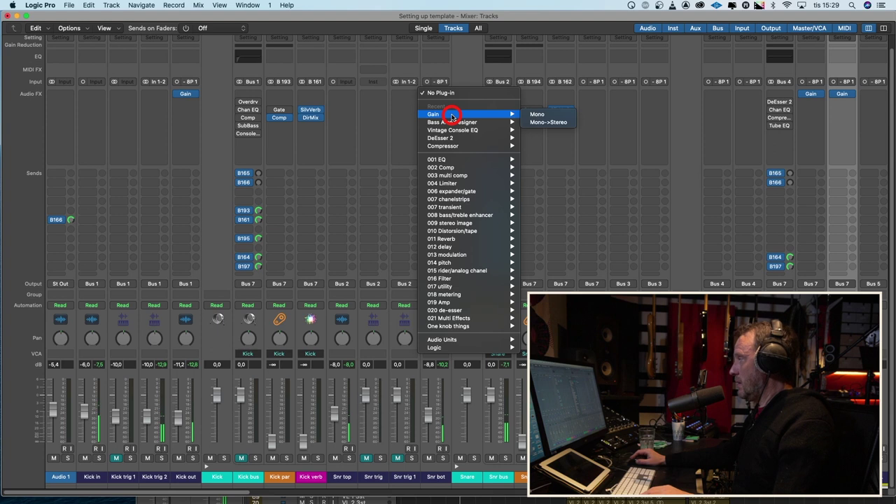
{"action": "left_click", "coordinate": [540, 114]}
{"action": "left_click", "coordinate": [361, 201]}
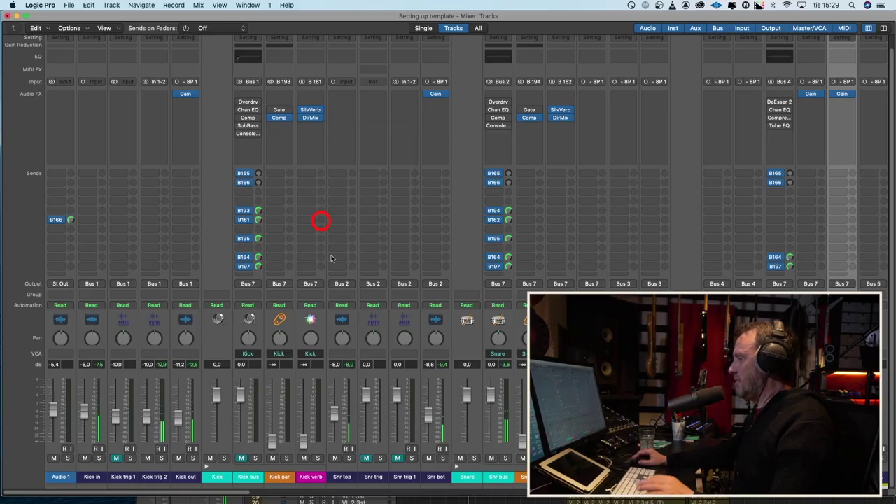
Pull Snr trig down to -∞ and lower Snr trig 1 to about -5,1 dB
{"action": "left_click_drag", "start_coordinate": [367, 401], "coordinate": [366, 441]}
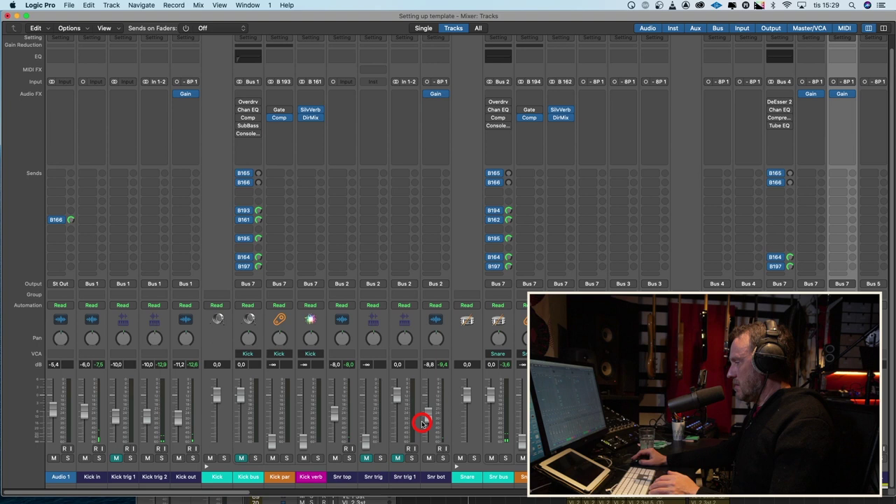
{"action": "left_click", "coordinate": [451, 436]}
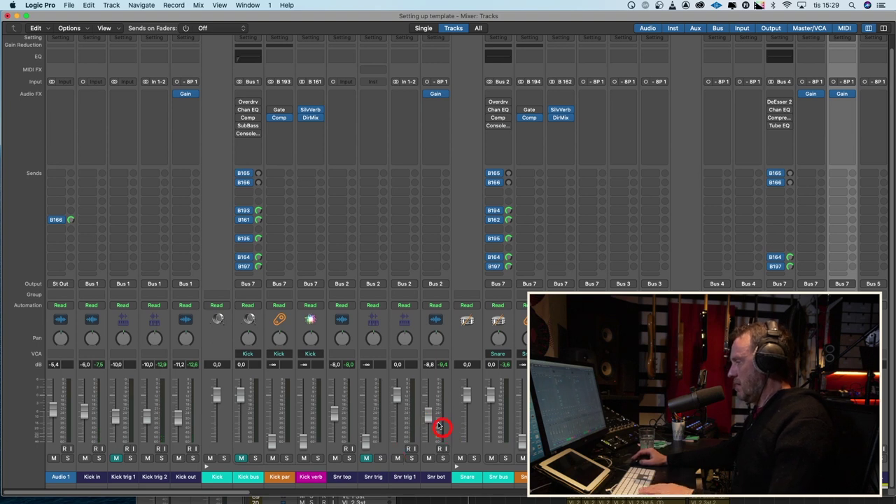
{"action": "left_click_drag", "start_coordinate": [398, 394], "coordinate": [396, 417]}
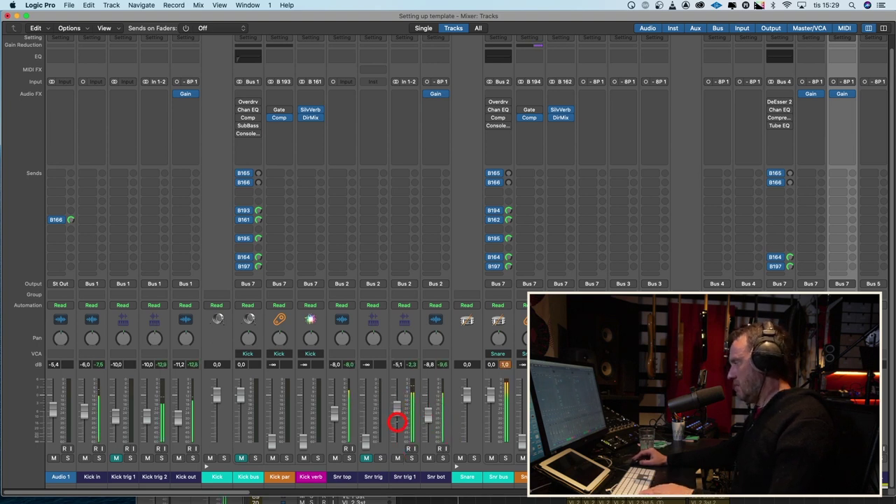
Insert a stereo Gain plug-in on Snr trig 1 with left and right polarity inverted
{"action": "left_click", "coordinate": [433, 415]}
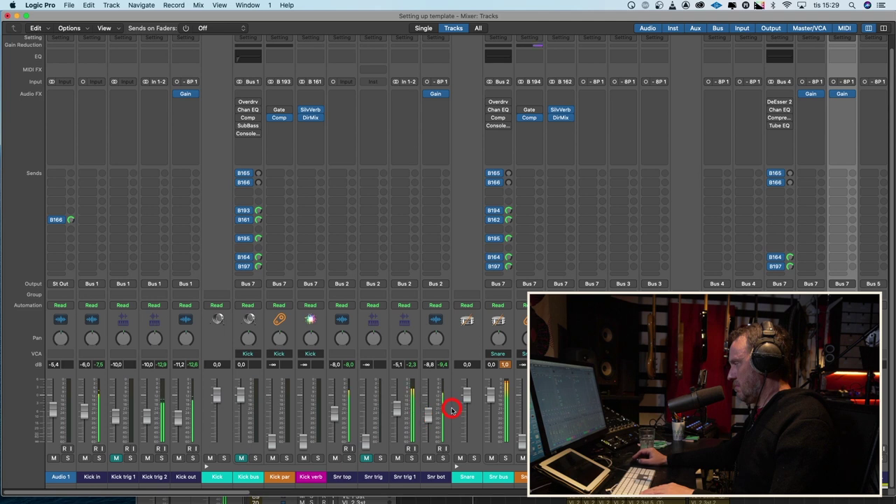
{"action": "left_click", "coordinate": [407, 93]}
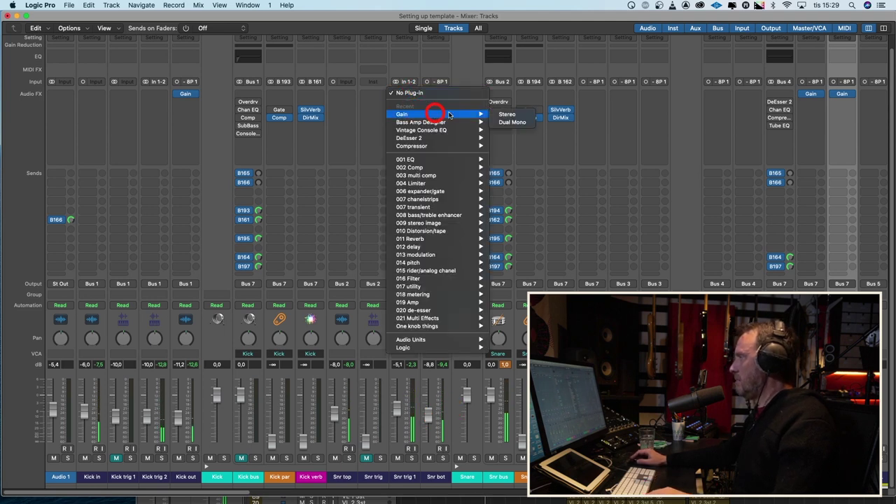
{"action": "left_click", "coordinate": [512, 116]}
{"action": "left_click", "coordinate": [358, 195]}
{"action": "left_click", "coordinate": [340, 193]}
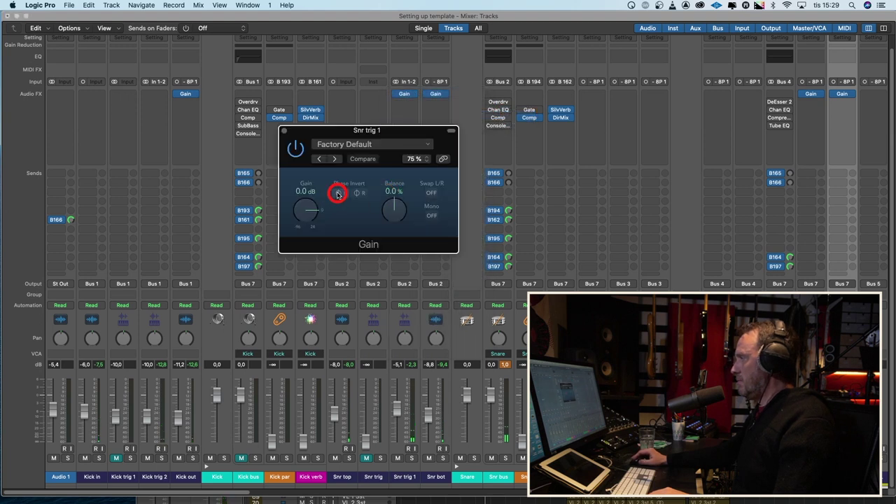
{"action": "left_click", "coordinate": [358, 193]}
Reset the Snr trig 1 peak readout and bypass the Gain plug-in to compare polarity
{"action": "left_click", "coordinate": [378, 202]}
{"action": "left_click", "coordinate": [389, 207]}
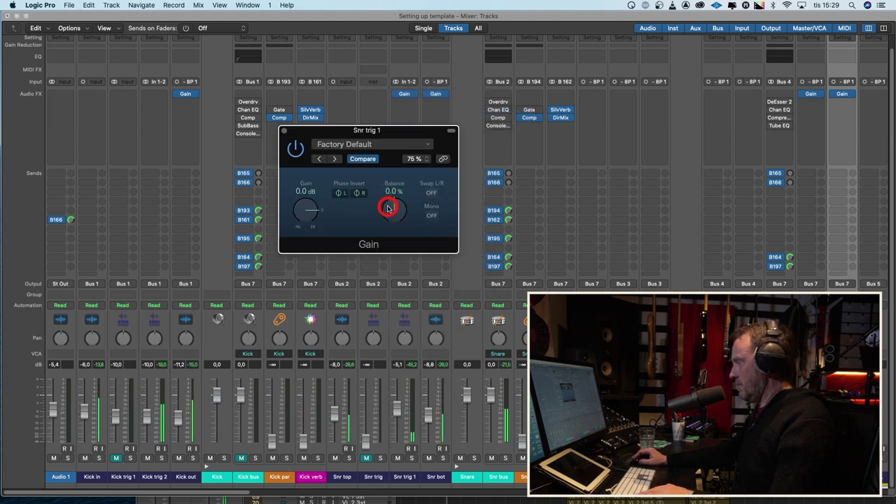
{"action": "left_click", "coordinate": [426, 363]}
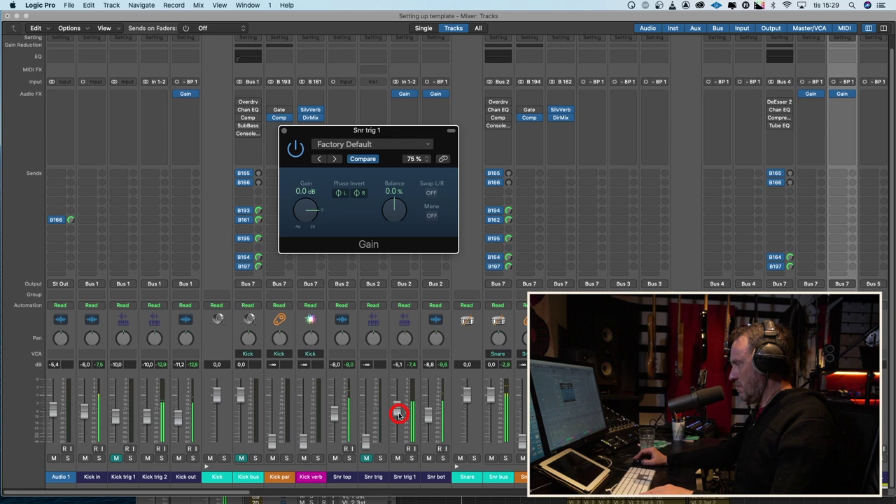
{"action": "left_click", "coordinate": [397, 418]}
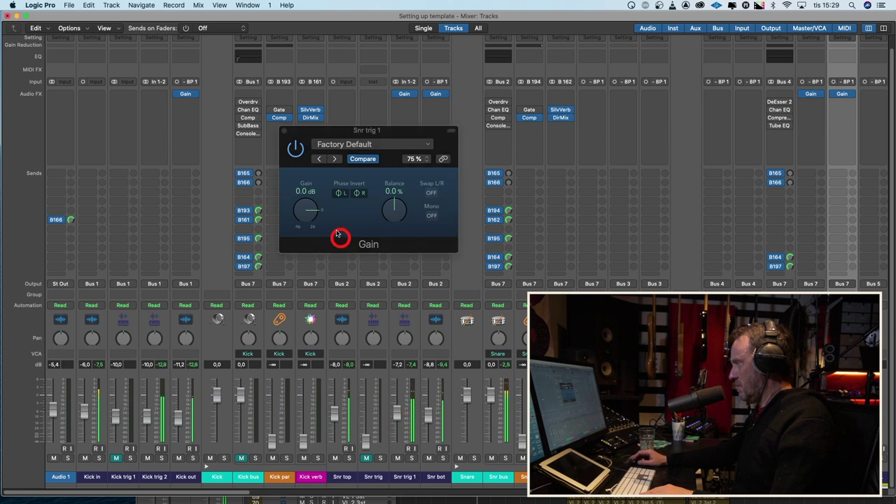
{"action": "left_click", "coordinate": [296, 145]}
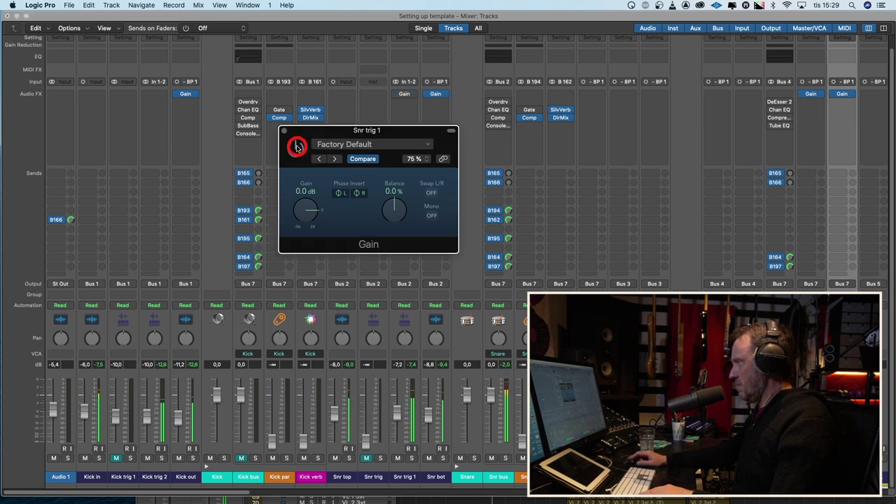
{"action": "left_click", "coordinate": [299, 149]}
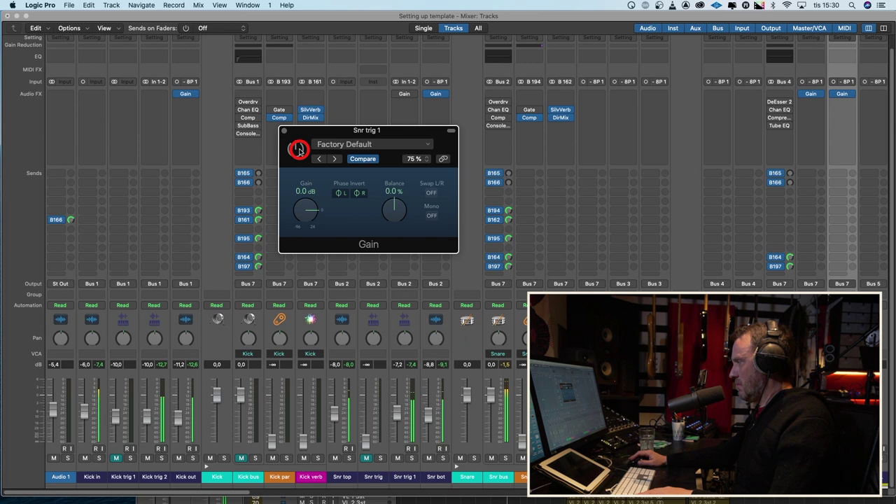
{"action": "left_click_drag", "start_coordinate": [298, 148], "coordinate": [310, 155]}
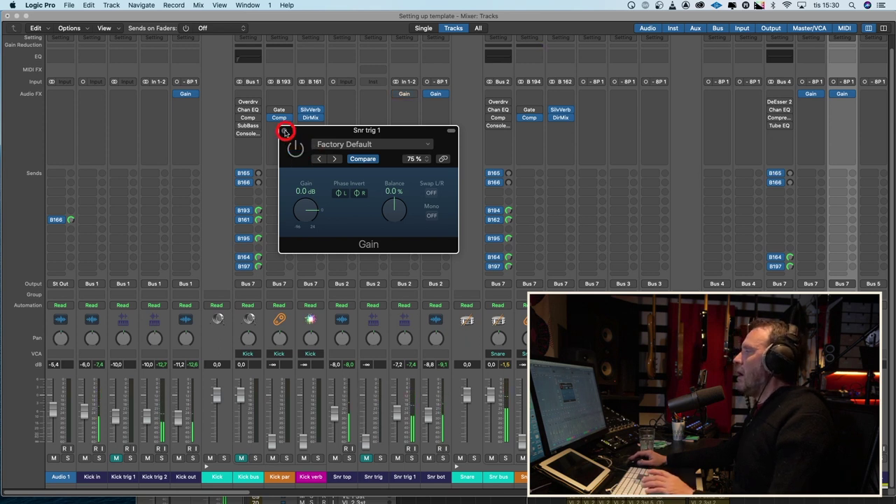
{"action": "left_click", "coordinate": [284, 131]}
{"action": "left_click_drag", "start_coordinate": [410, 93], "coordinate": [420, 109]}
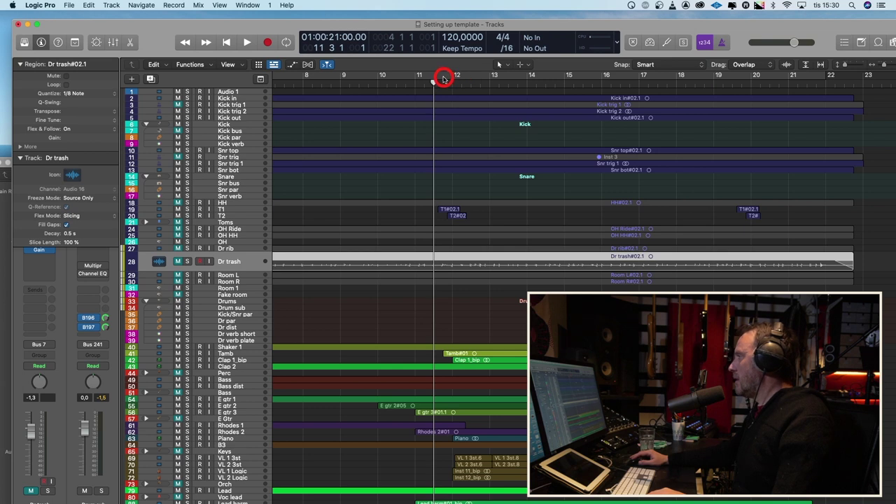
Cycle playback around bar 12, then return to the mixer scrolled over to the tom strips
{"action": "mouse_move", "coordinate": [437, 78]}
{"action": "left_mouse_down"}
{"action": "mouse_move", "coordinate": [485, 80]}
{"action": "mouse_move", "coordinate": [434, 75]}
{"action": "left_mouse_up"}
{"action": "left_click_drag", "start_coordinate": [356, 24], "coordinate": [356, 160]}
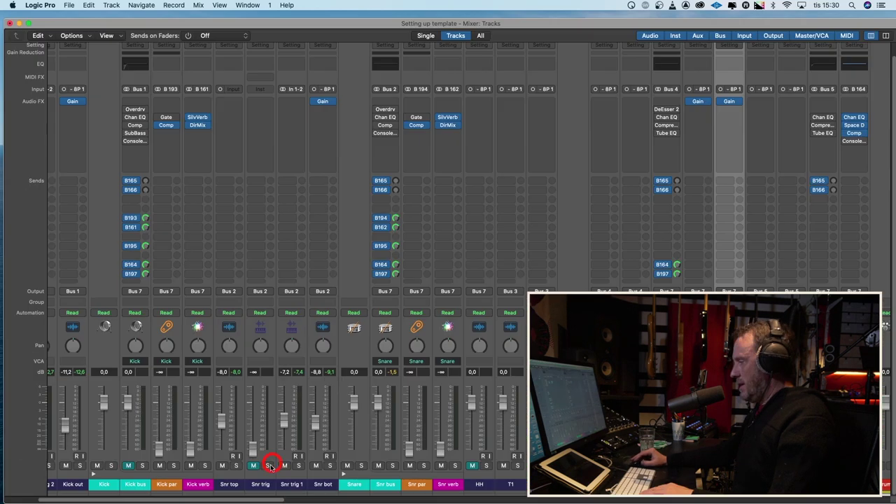
{"action": "left_click_drag", "start_coordinate": [256, 499], "coordinate": [336, 474]}
{"action": "left_click", "coordinate": [269, 496]}
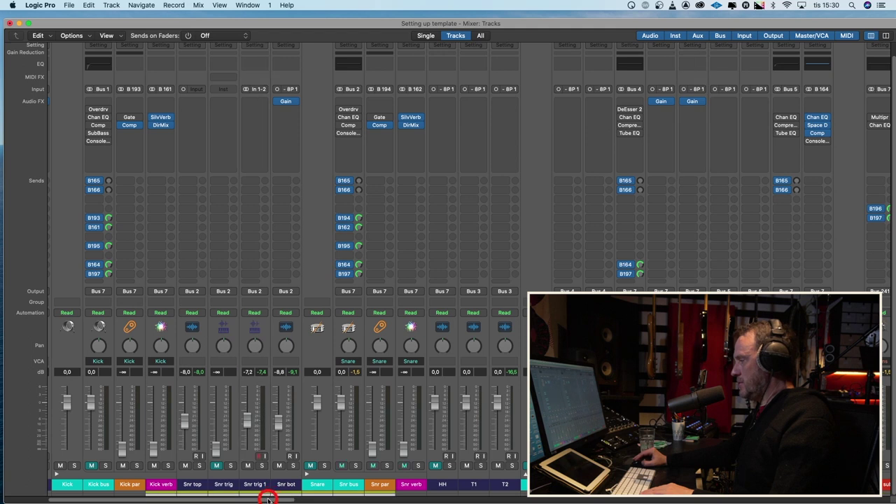
{"action": "left_click_drag", "start_coordinate": [268, 498], "coordinate": [308, 484]}
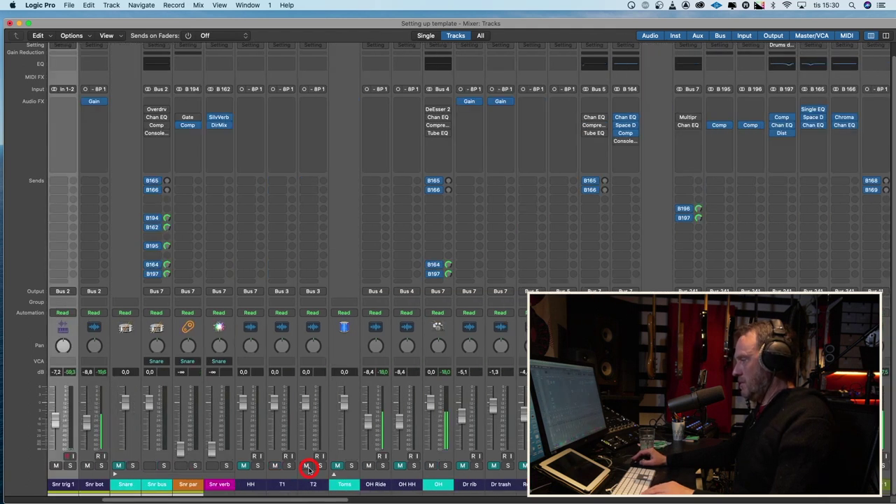
Lower T2 to -15.6 dB and add a mono Gain plug-in on T1 with polarity inverted
{"action": "scroll", "coordinate": [301, 473], "scroll_direction": "left", "scroll_amount": 5}
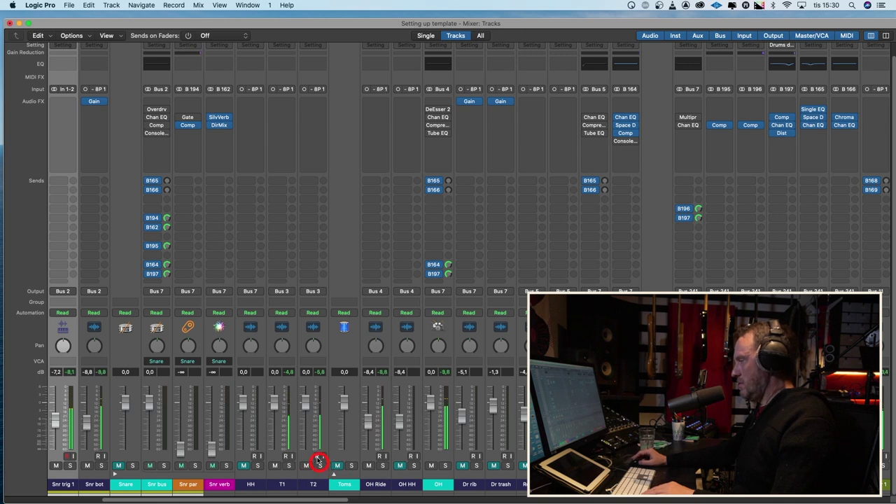
{"action": "left_click_drag", "start_coordinate": [305, 407], "coordinate": [270, 435]}
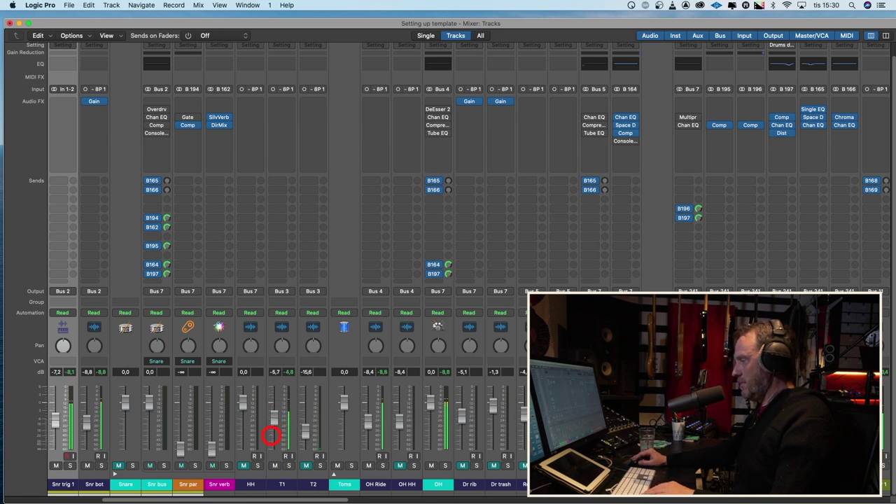
{"action": "left_click", "coordinate": [287, 107]}
{"action": "mouse_move", "coordinate": [286, 122]}
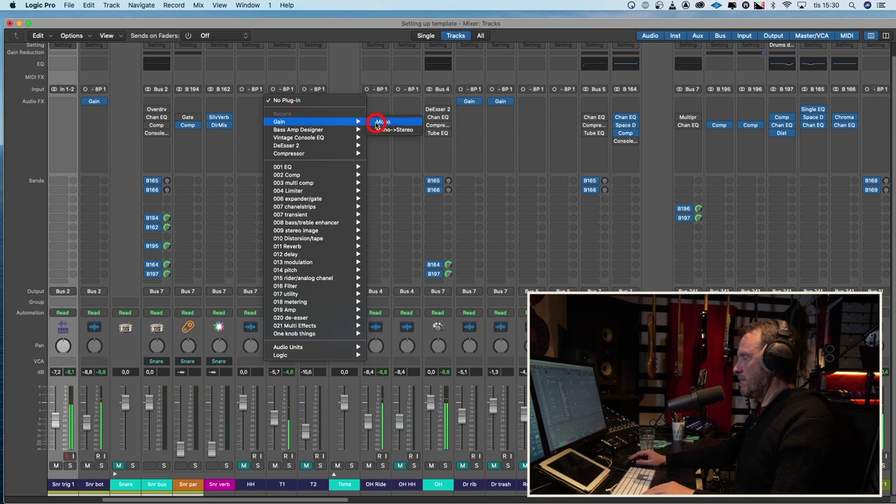
{"action": "left_click", "coordinate": [378, 124]}
{"action": "left_click", "coordinate": [366, 193]}
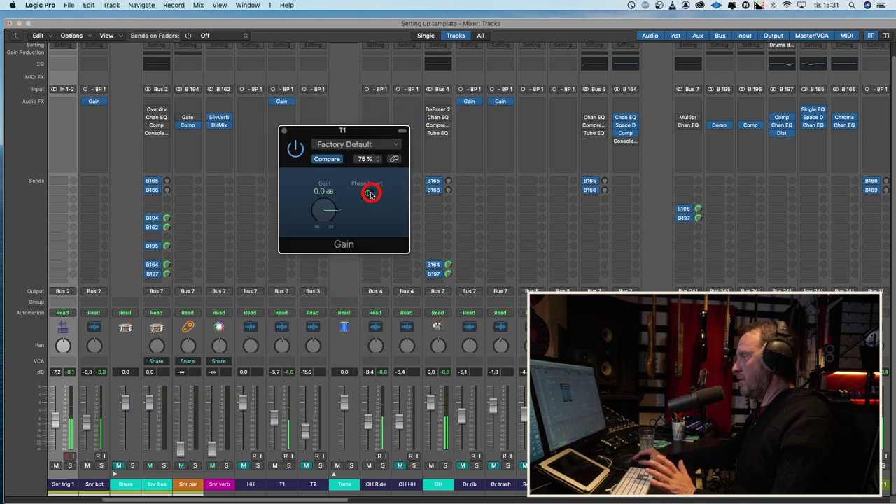
Toggle T2's mute and bring its fader up to about -5.9 dB
{"action": "left_click", "coordinate": [286, 131]}
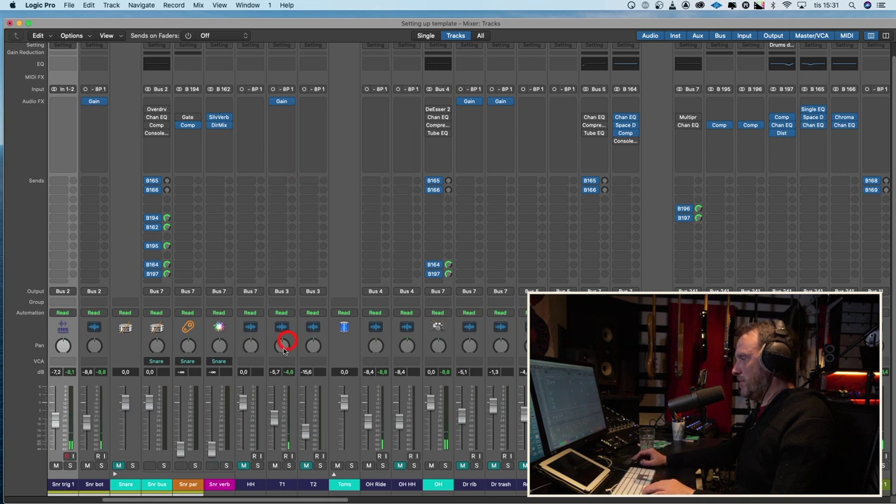
{"action": "left_click", "coordinate": [300, 465]}
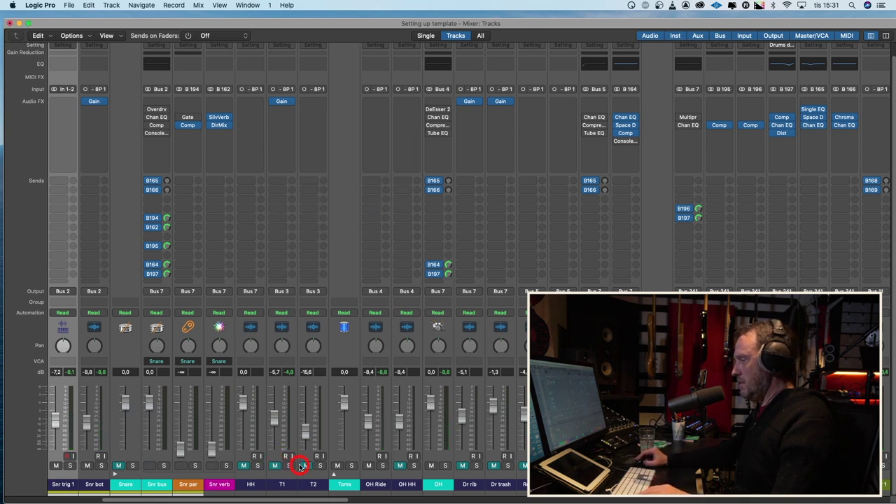
{"action": "left_click_drag", "start_coordinate": [306, 455], "coordinate": [306, 410]}
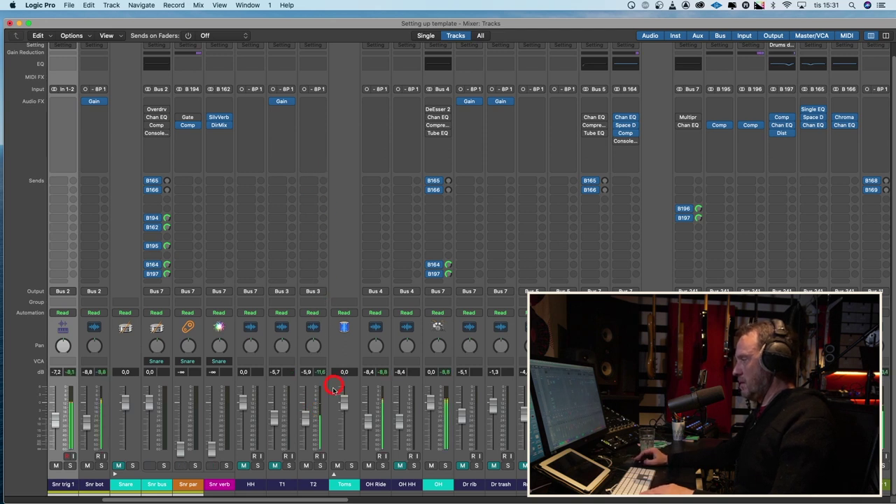
Drag the Gain insert from T1's Audio FX slot to T2 and review its settings there
{"action": "left_click", "coordinate": [282, 102]}
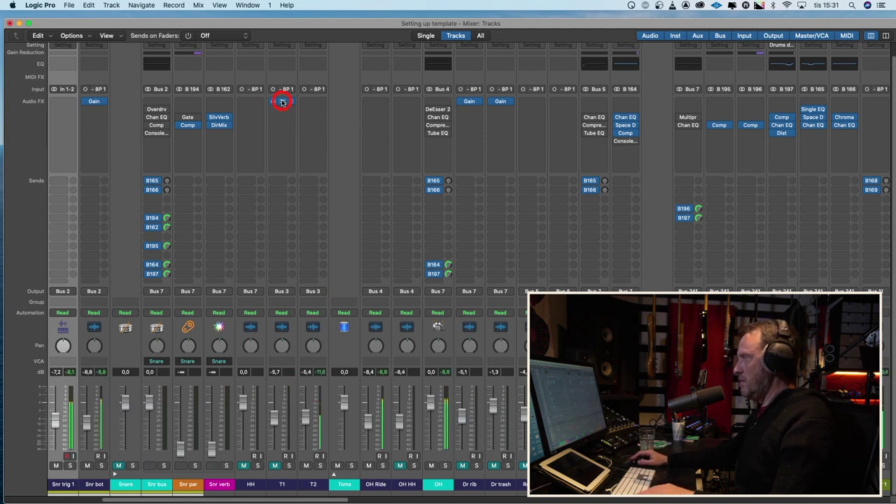
{"action": "left_click_drag", "start_coordinate": [284, 103], "coordinate": [314, 98]}
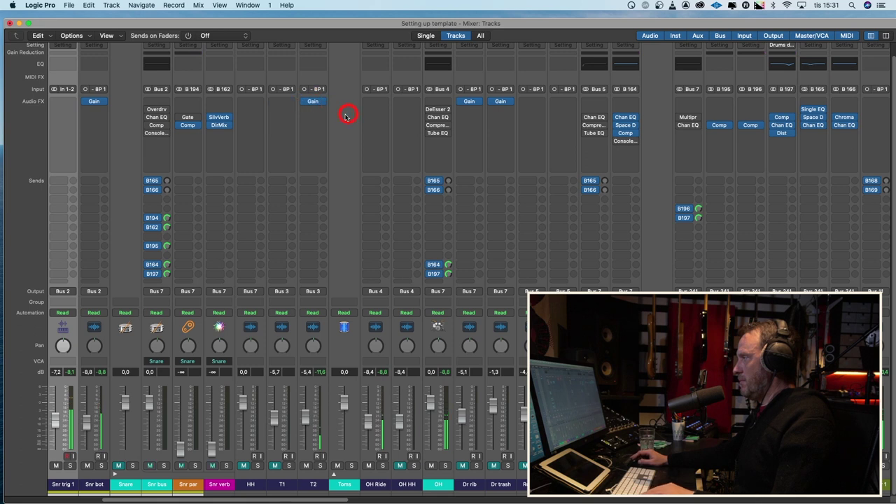
{"action": "left_click", "coordinate": [313, 101]}
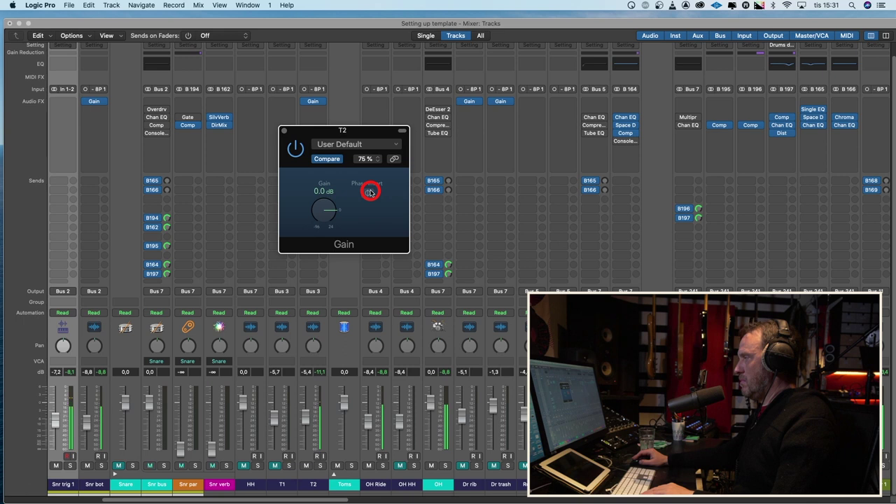
{"action": "left_click", "coordinate": [283, 130]}
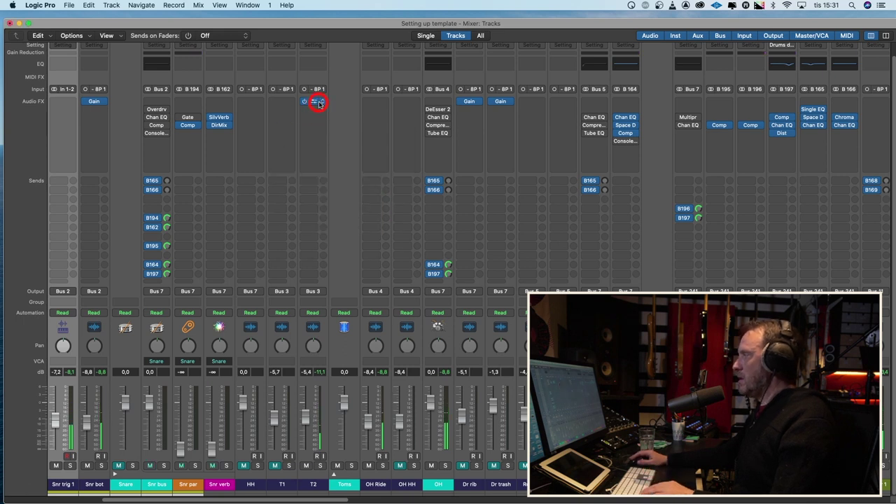